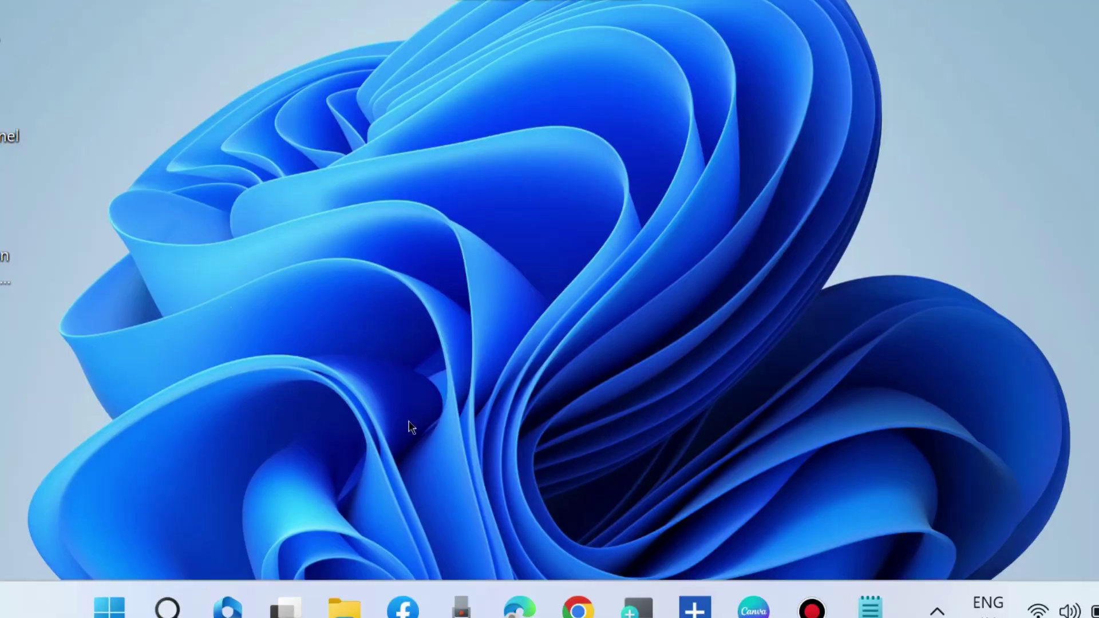
# Open the Other troubleshooters page under the System troubleshoot settings.
pyautogui.rightClick(108, 607)
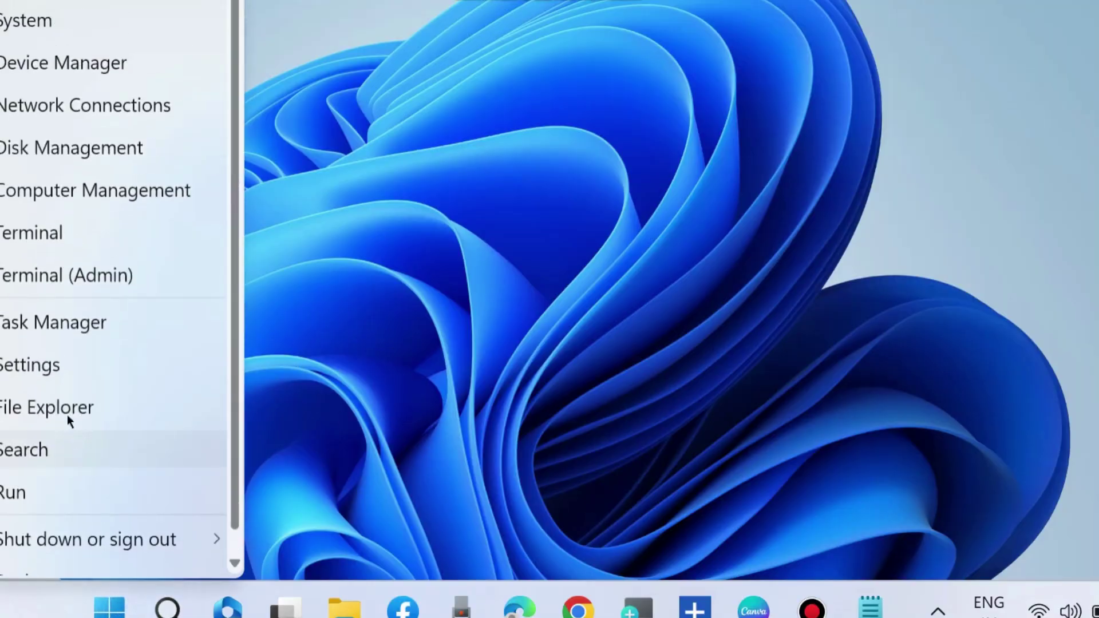
pyautogui.click(48, 366)
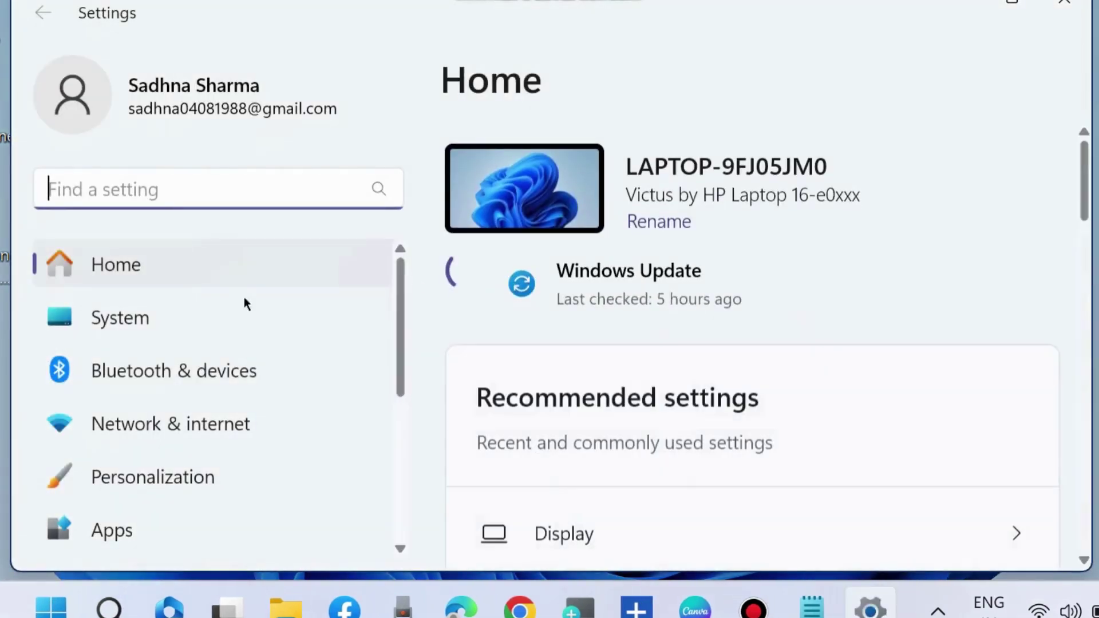
pyautogui.click(136, 321)
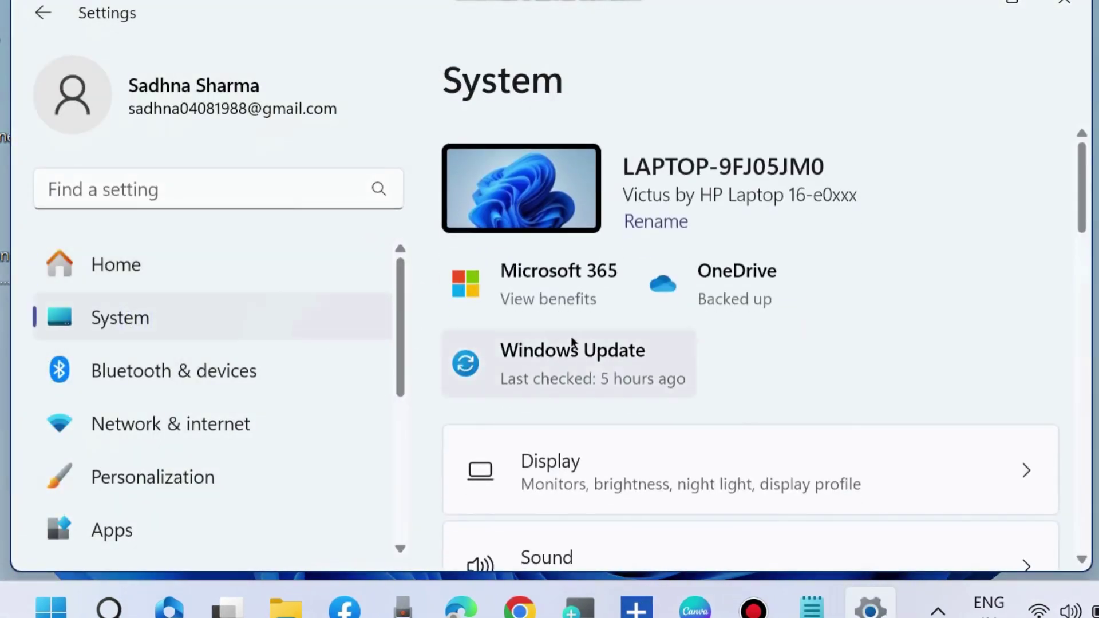
pyautogui.scroll(-10, 736, 373)
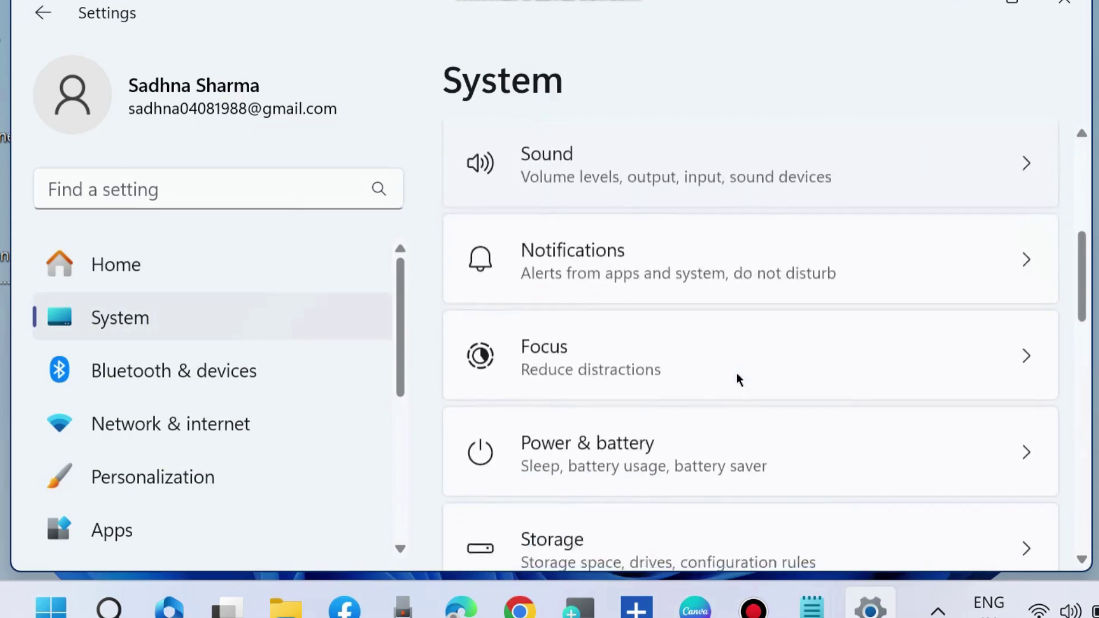
pyautogui.scroll(-6, 736, 380)
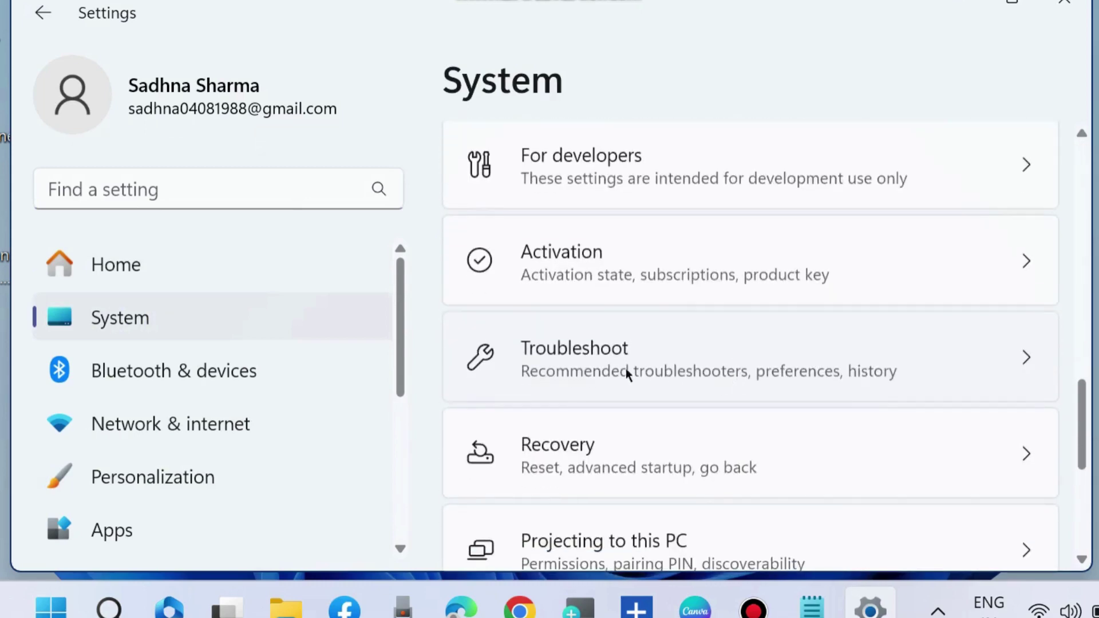
pyautogui.click(603, 371)
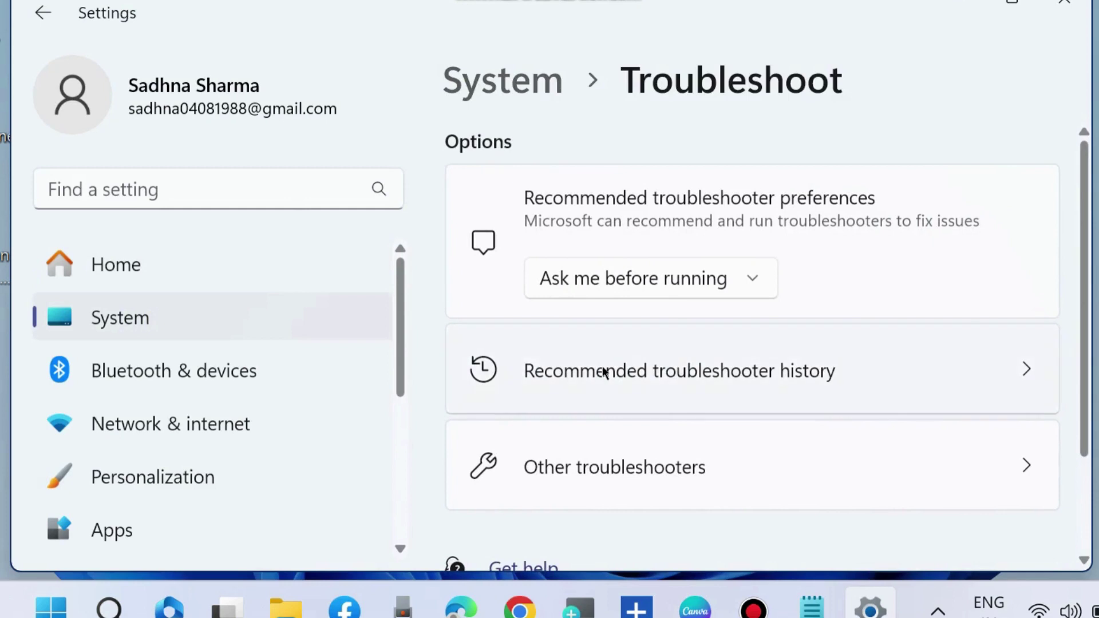
pyautogui.scroll(-2, 690, 378)
pyautogui.click(662, 346)
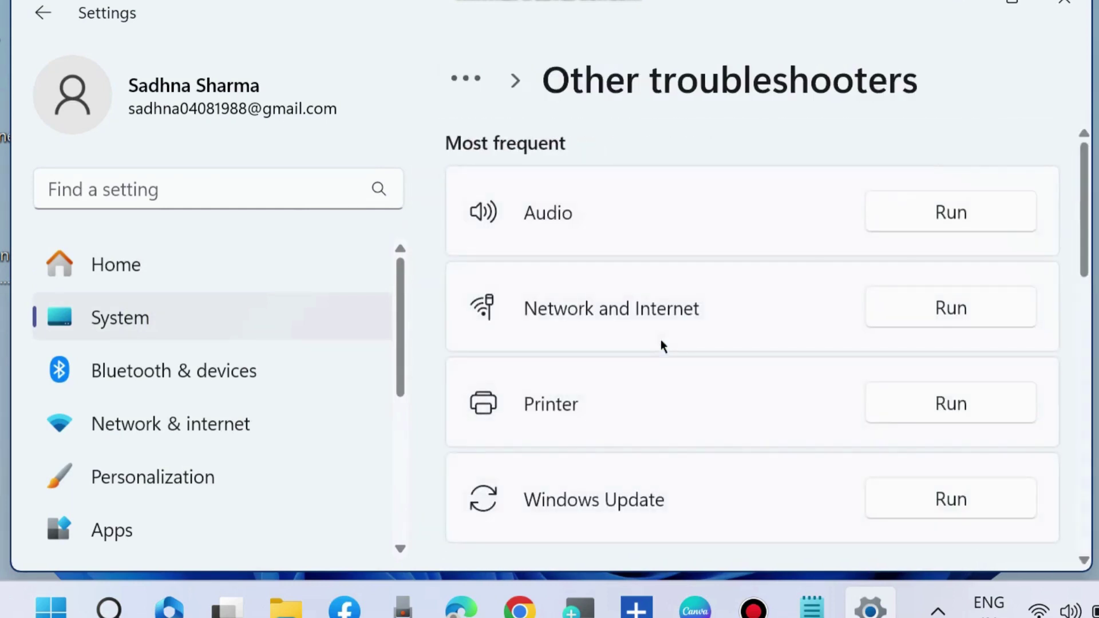
# Run the Printer troubleshooter and consent to its diagnostics and automated repair steps.
pyautogui.scroll(-2, 624, 314)
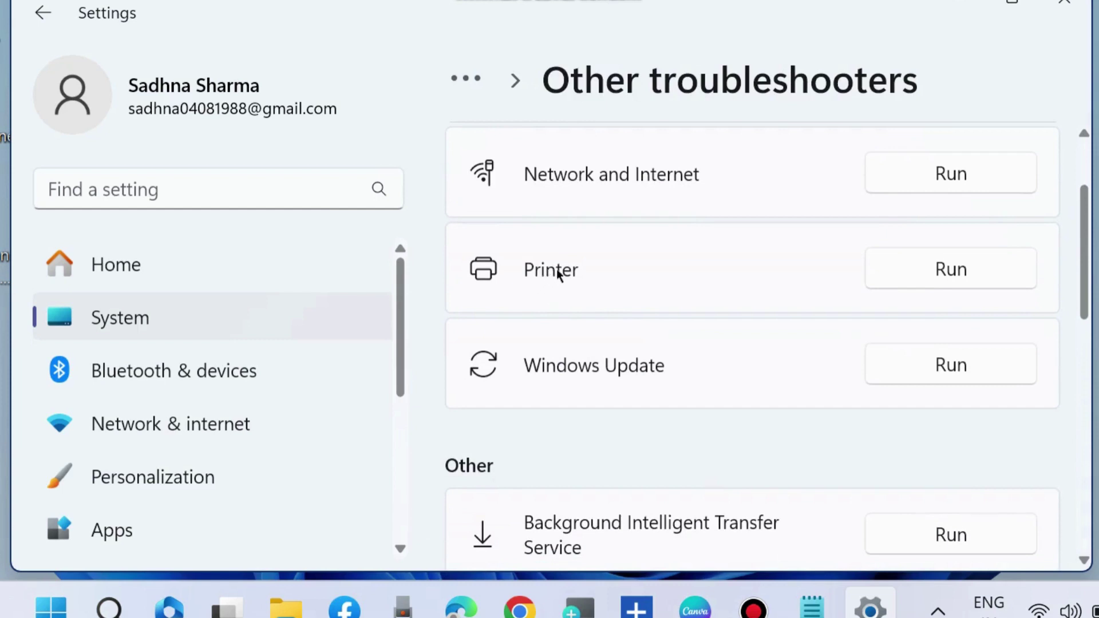
pyautogui.click(945, 270)
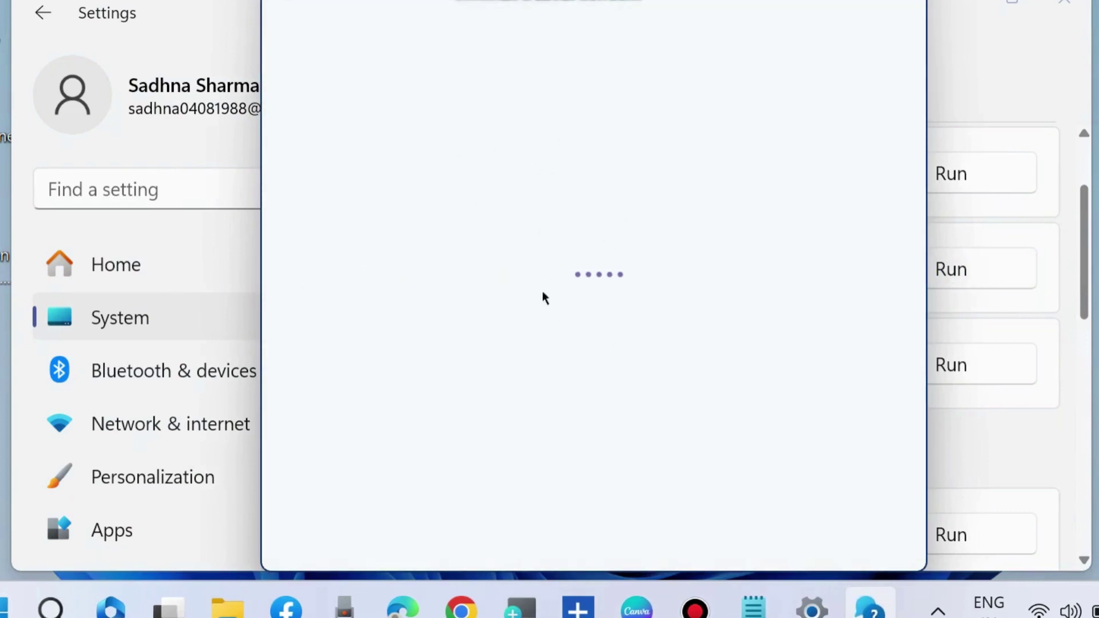
pyautogui.click(568, 318)
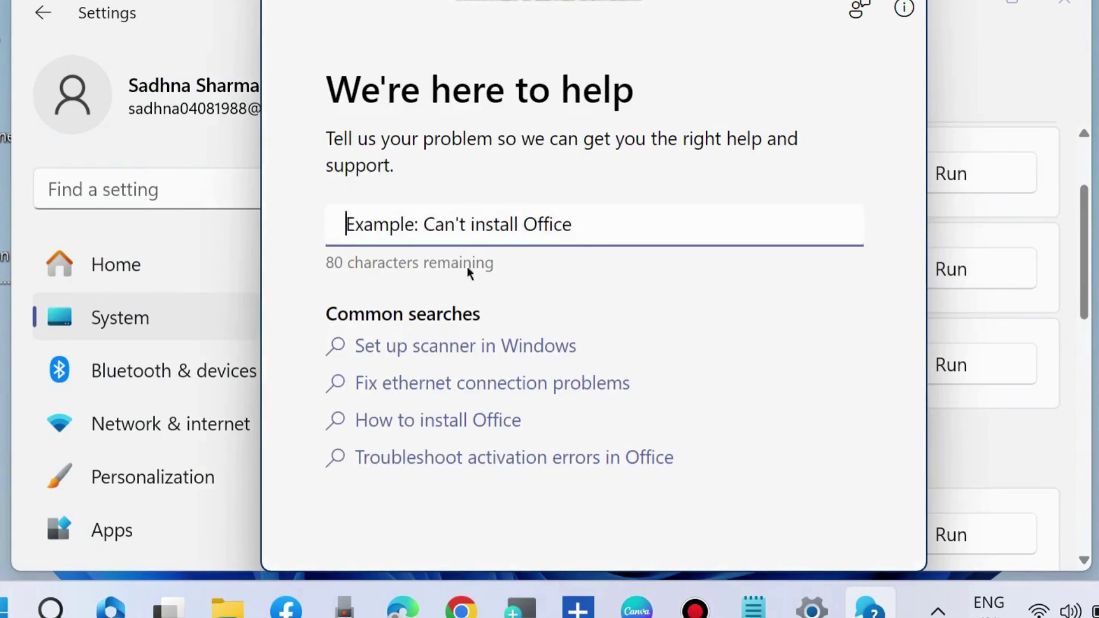
pyautogui.write('Run the Windows Printer troubleshooter')
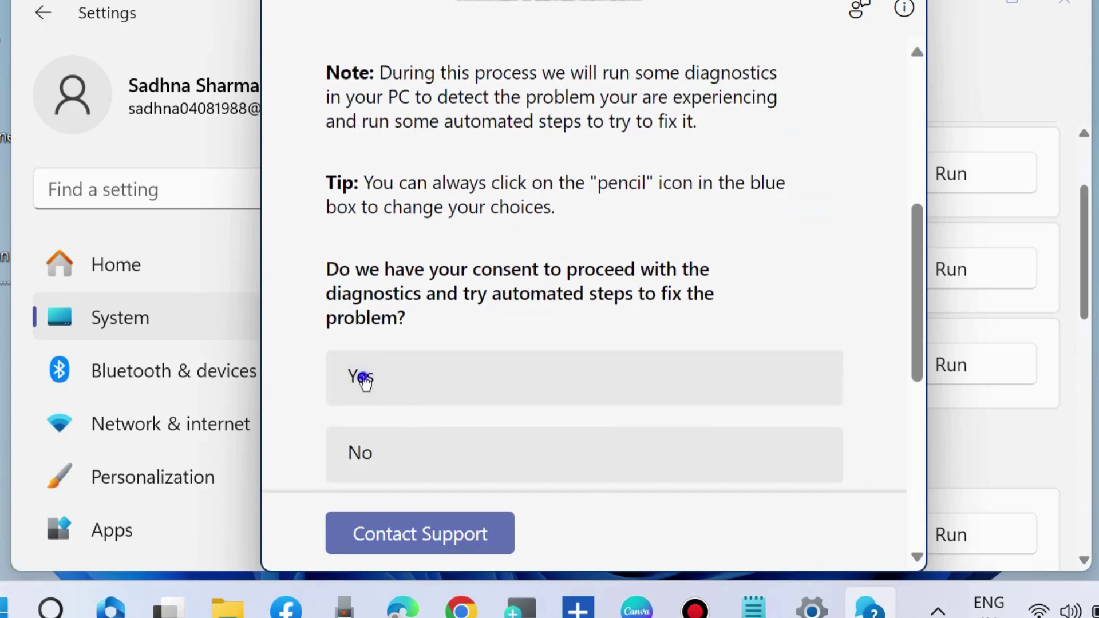
pyautogui.click(363, 379)
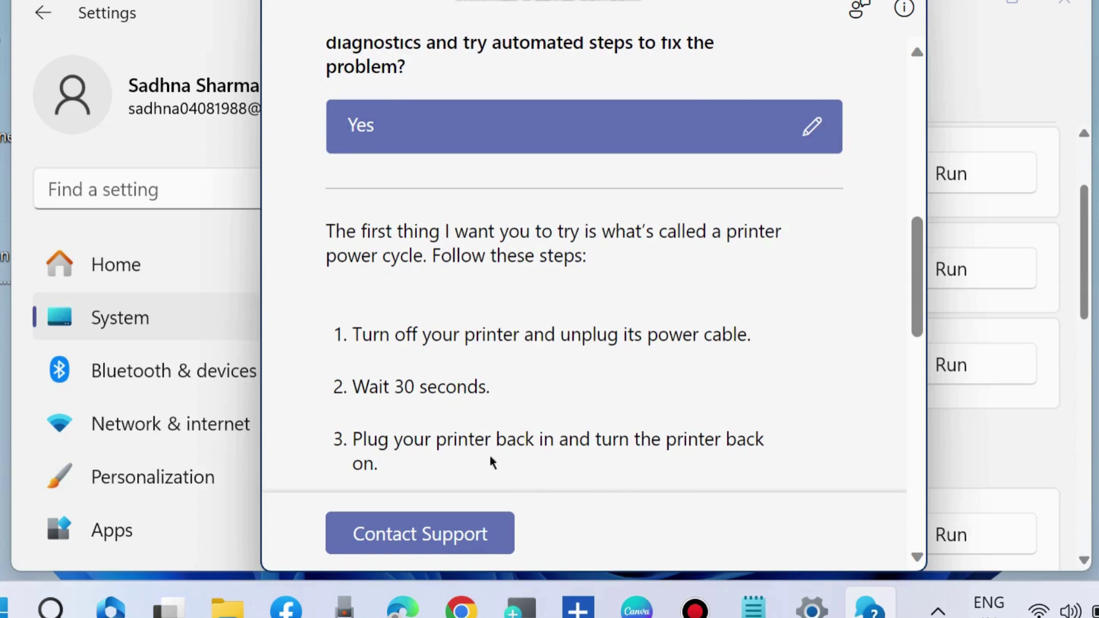
# Answer No to whether the printer power cycle solved the problem, and close the Get Help and Settings windows once diagnostics have started.
pyautogui.scroll(-3, 399, 466)
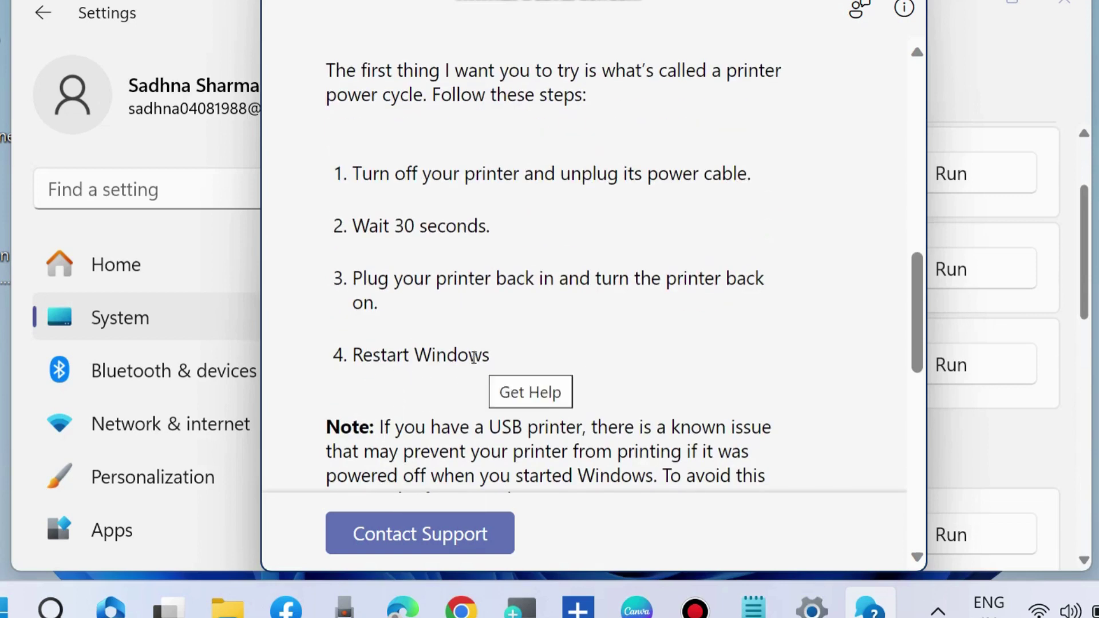
pyautogui.scroll(-4, 429, 416)
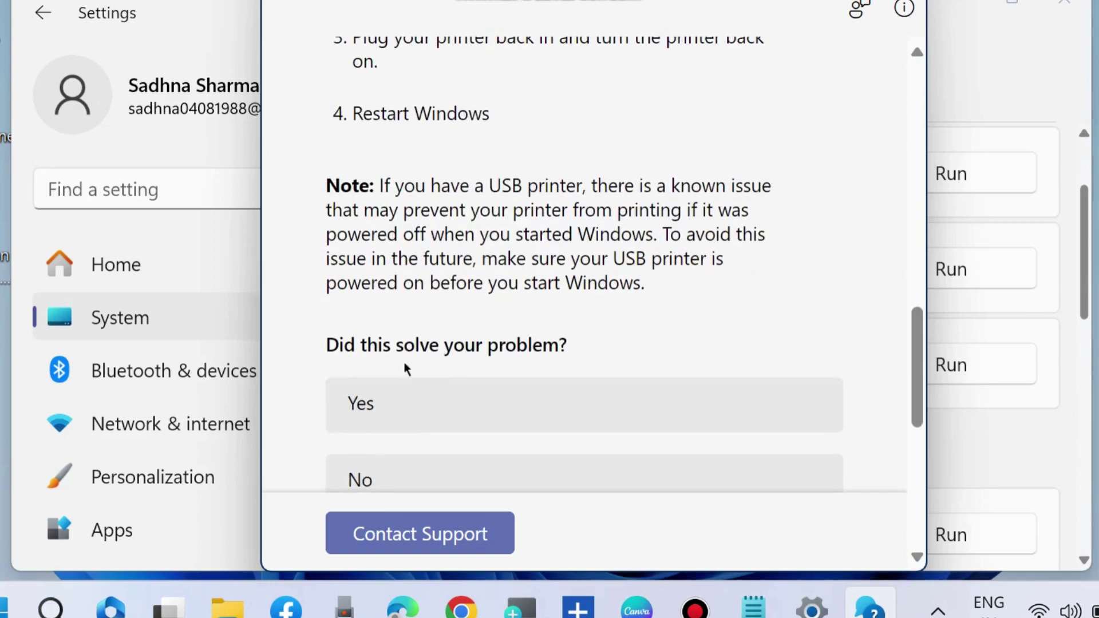
pyautogui.scroll(-2, 363, 346)
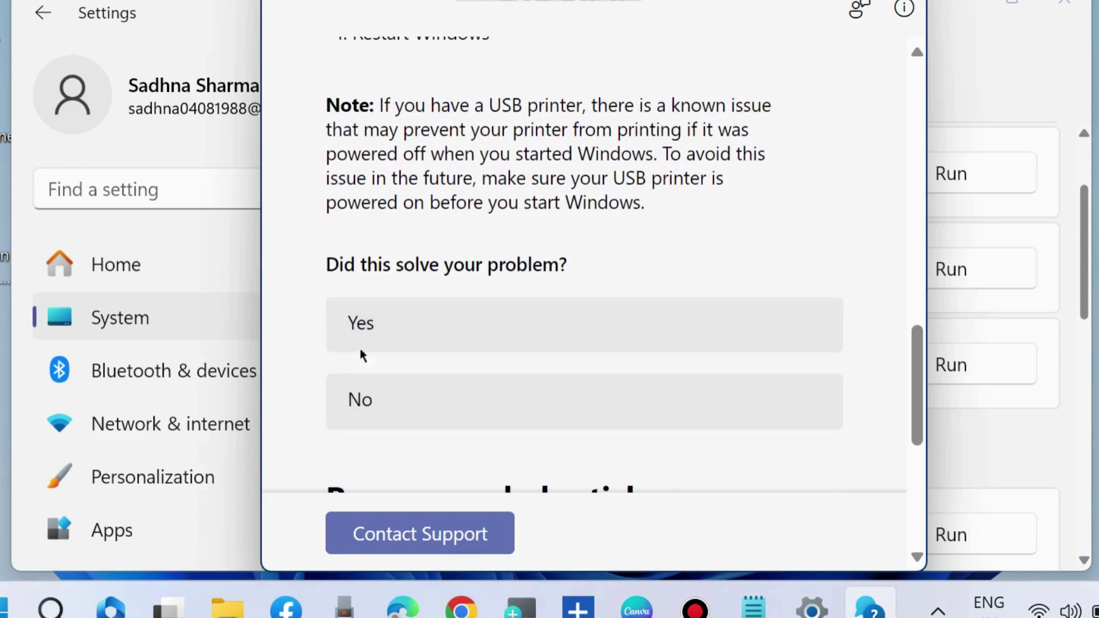
pyautogui.scroll(-1, 366, 400)
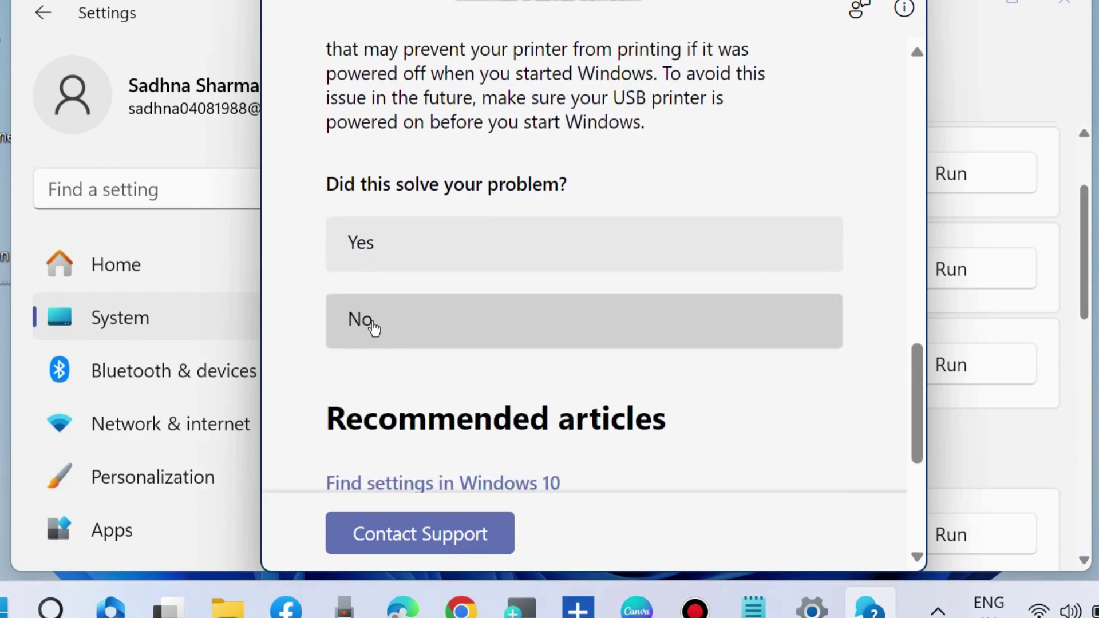
pyautogui.click(373, 322)
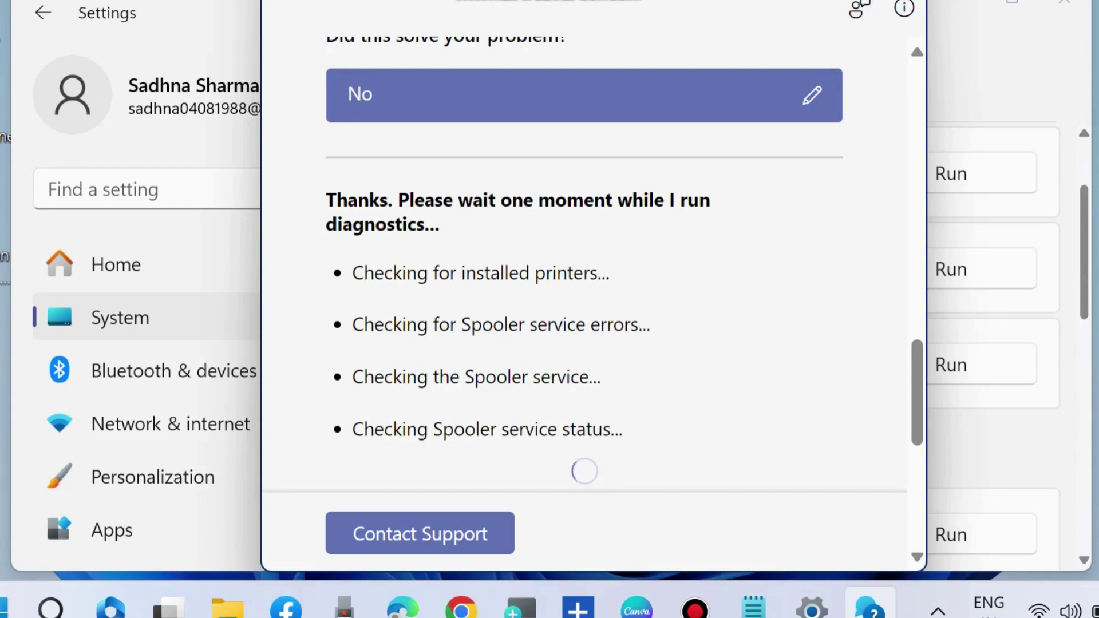
pyautogui.click(913, 2)
pyautogui.click(1064, 4)
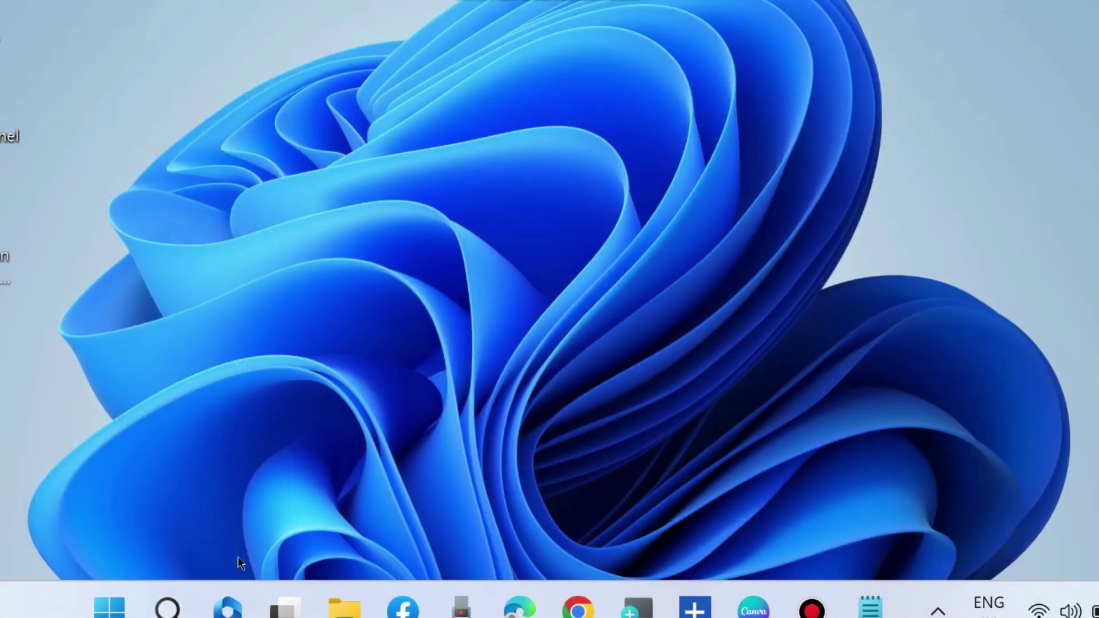
# Find Control Panel by searching for "cp" and open the Windows Credentials in Credential Manager under User Accounts.
pyautogui.click(168, 607)
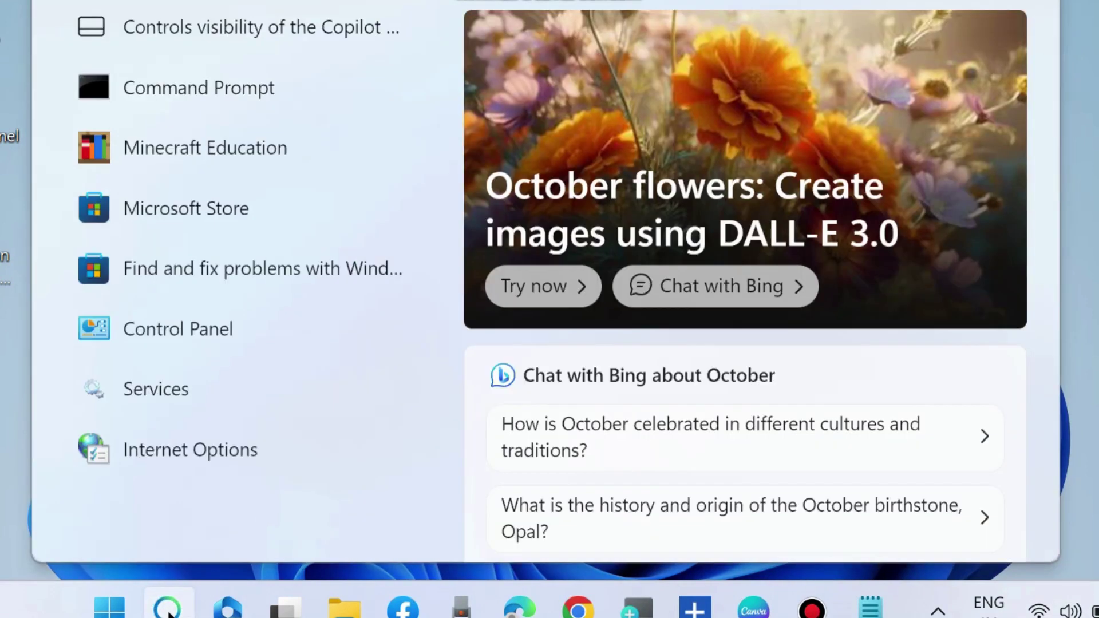
pyautogui.write('cp')
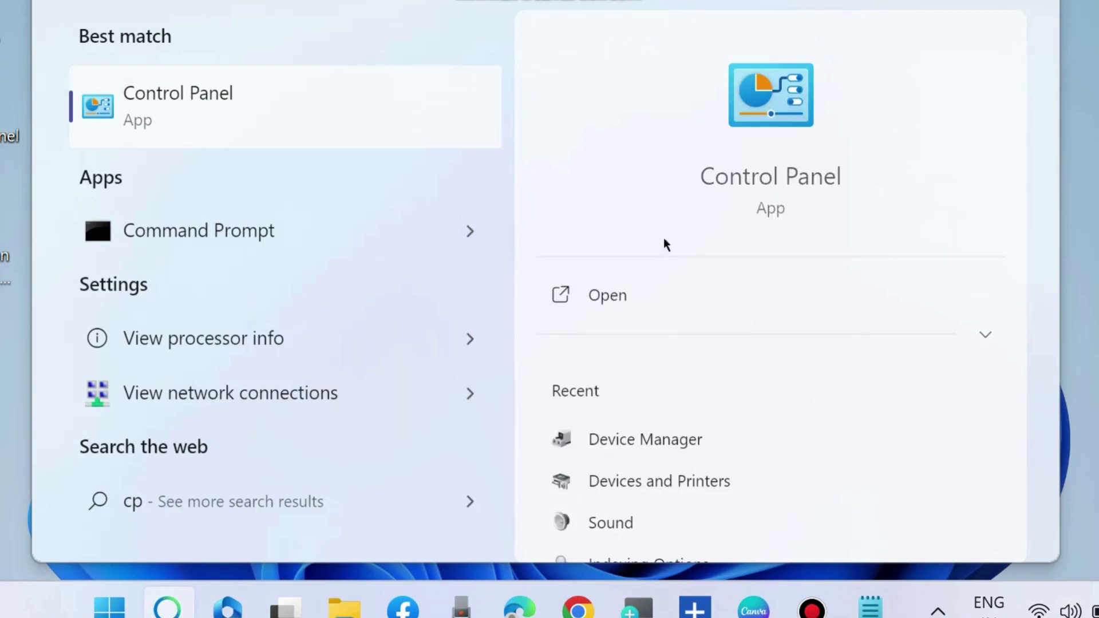
pyautogui.click(608, 294)
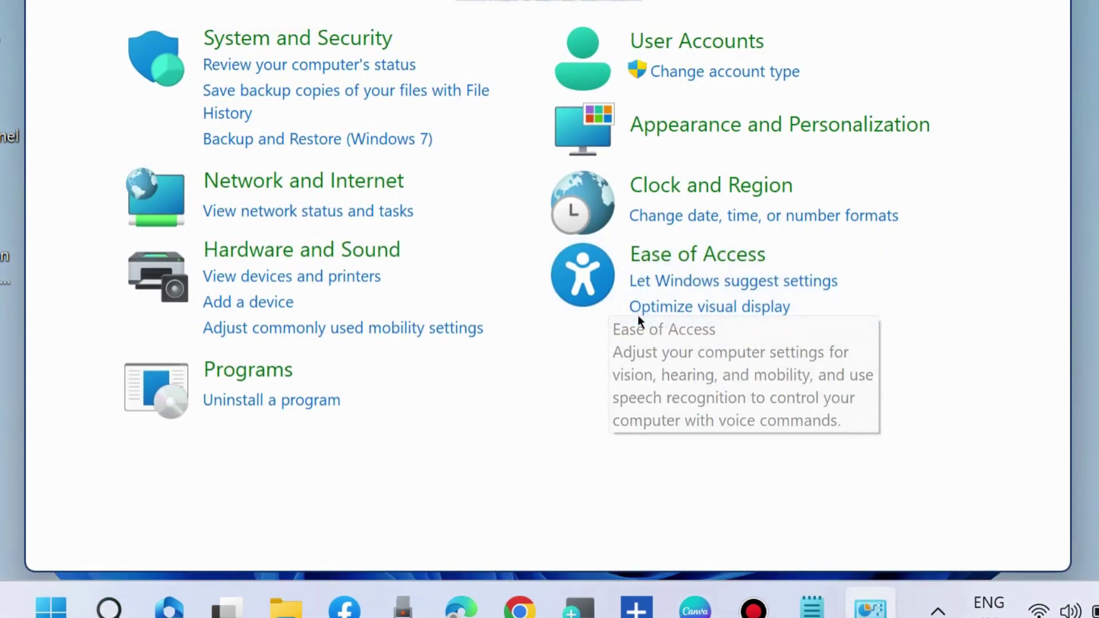
pyautogui.scroll(1, 790, 206)
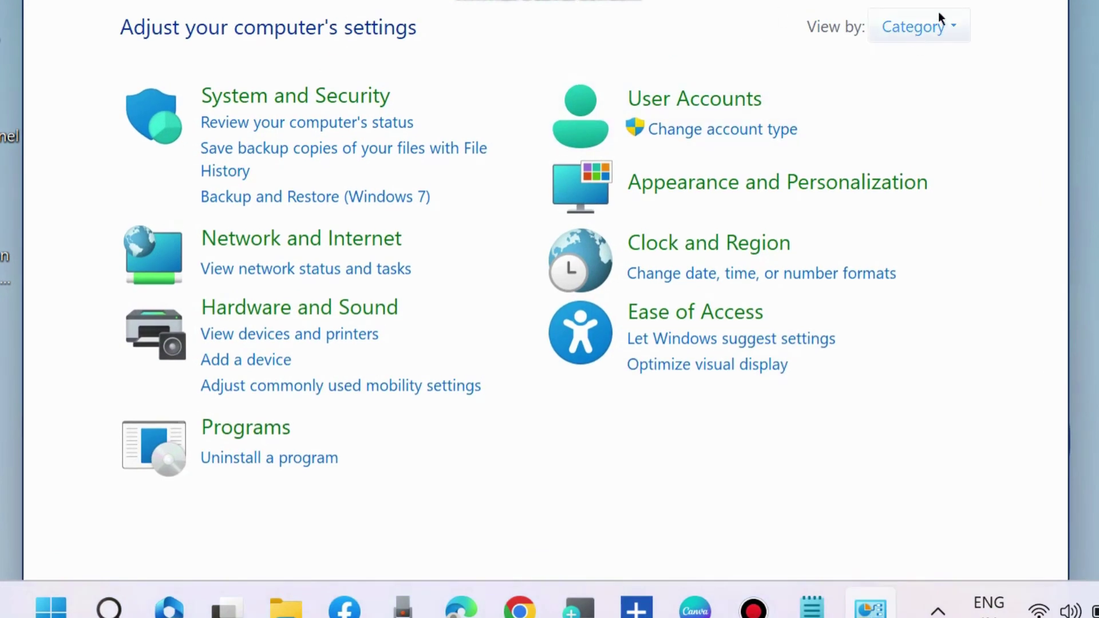
pyautogui.click(700, 101)
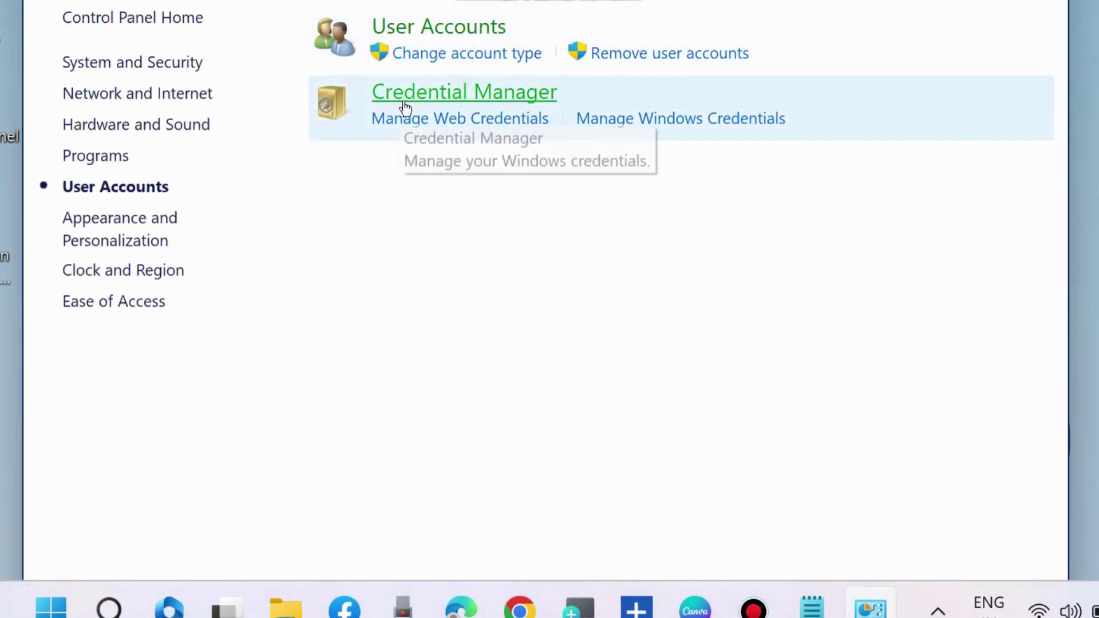
pyautogui.click(452, 96)
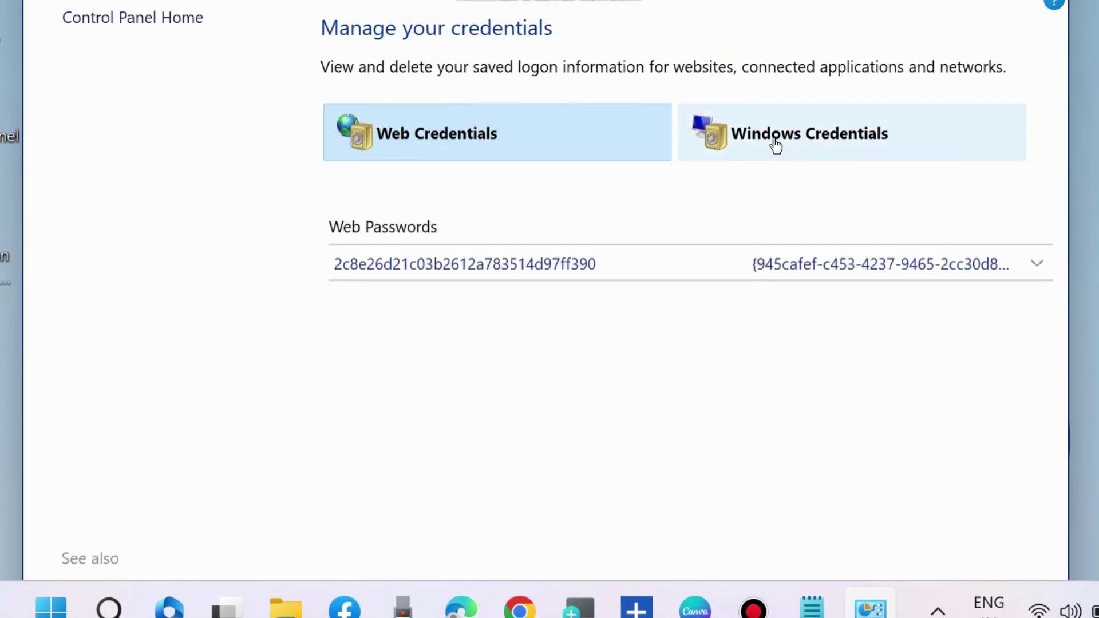
pyautogui.click(787, 139)
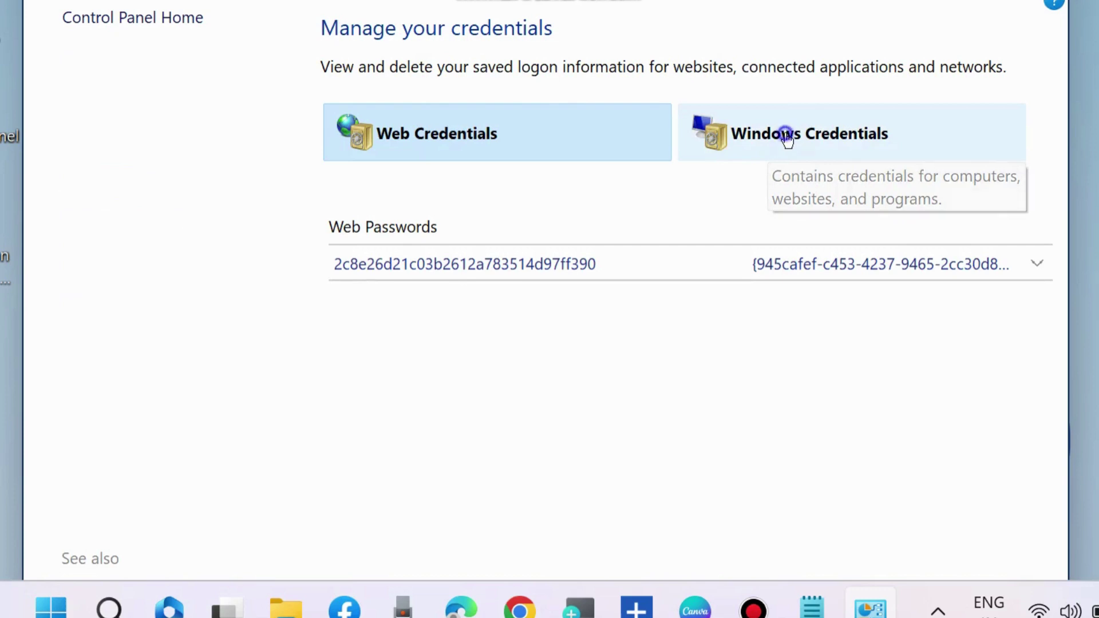
# Expand the SSO_POP_Device generic credential to view its details and its edit and remove options, and close Control Panel.
pyautogui.scroll(-1, 634, 426)
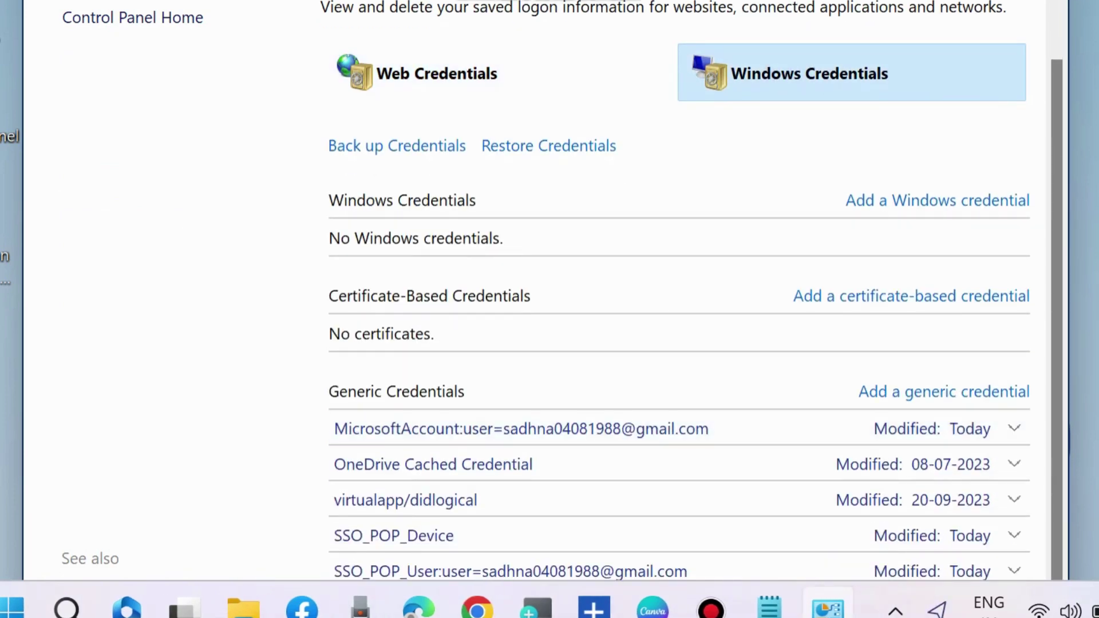
pyautogui.scroll(-1, 544, 309)
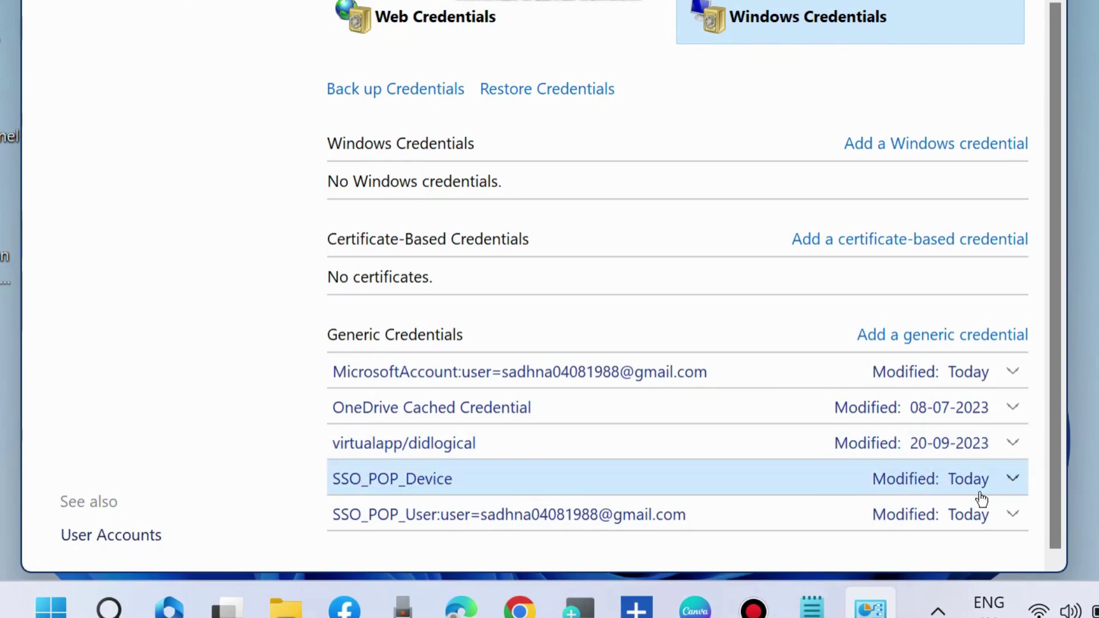
pyautogui.click(1013, 479)
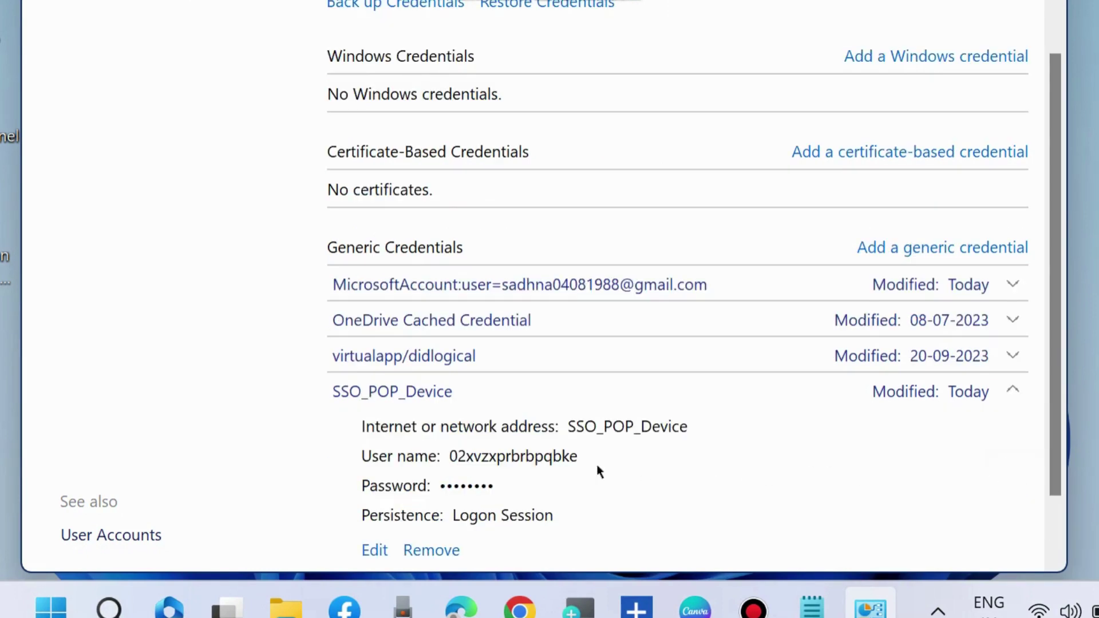
pyautogui.scroll(-1, 572, 452)
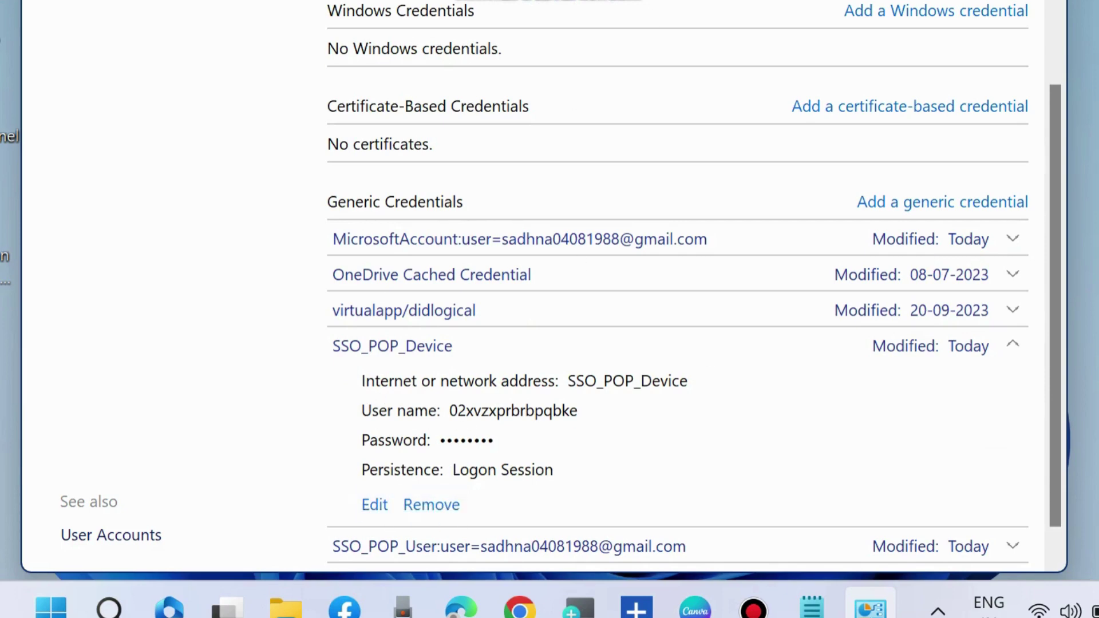
pyautogui.hotkey('alt', 'F4')
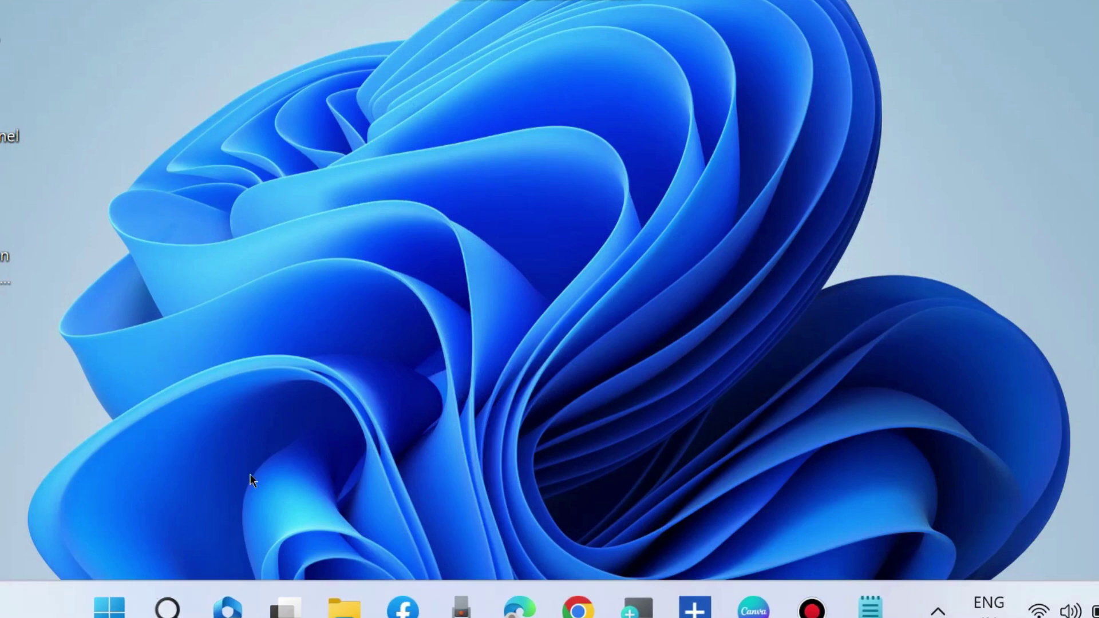
# View the computer's power options, including Restart, and dismiss them without restarting.
pyautogui.click(109, 605)
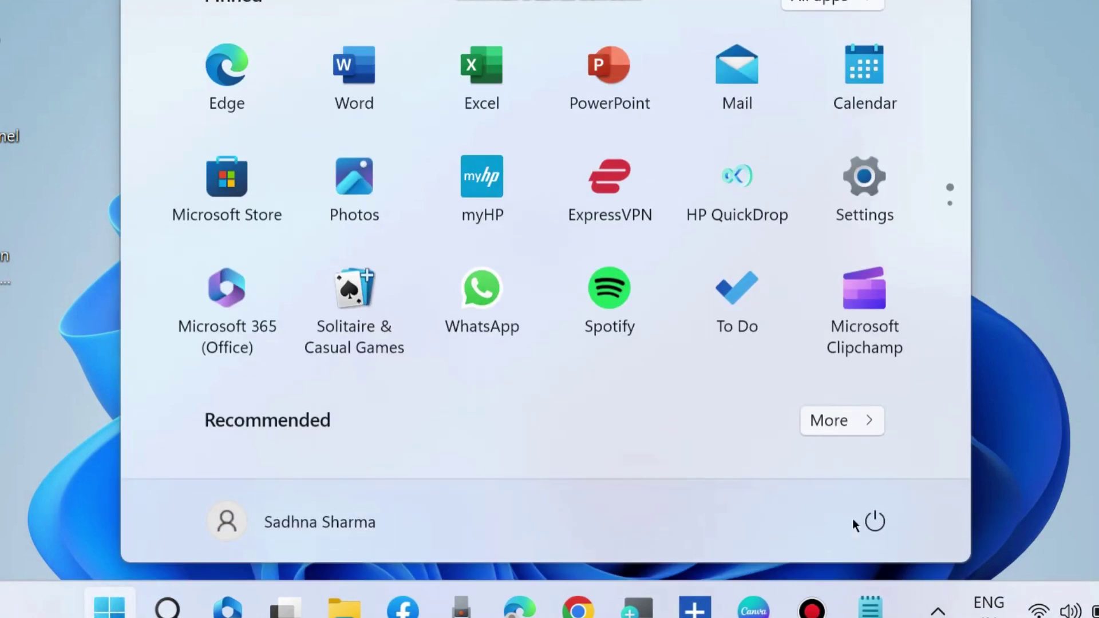
pyautogui.click(874, 521)
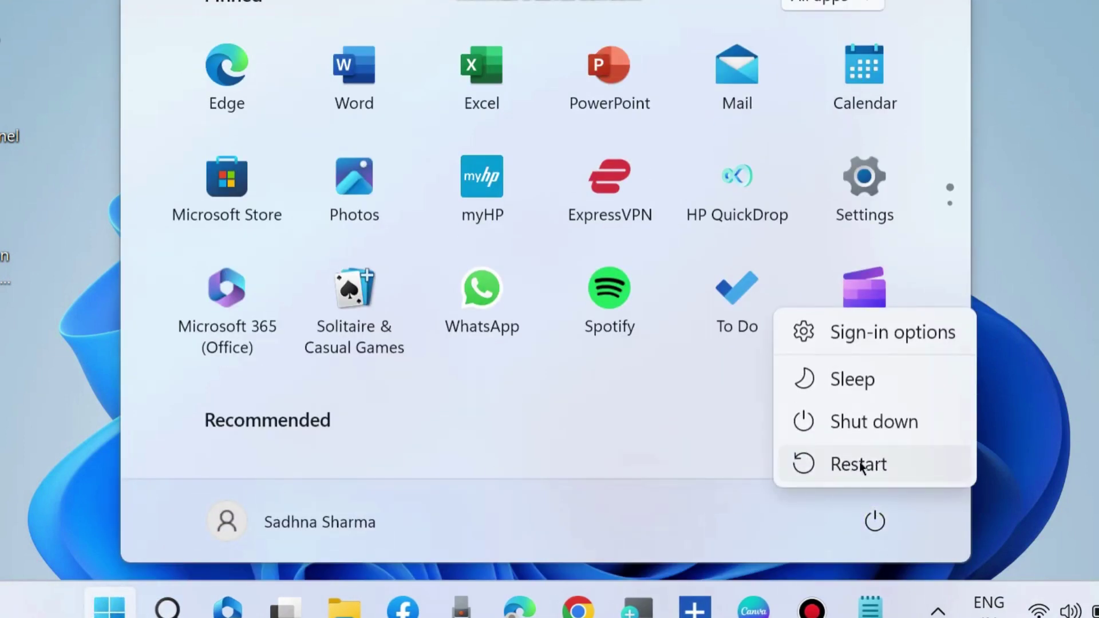
pyautogui.click(1039, 61)
pyautogui.press('Escape')
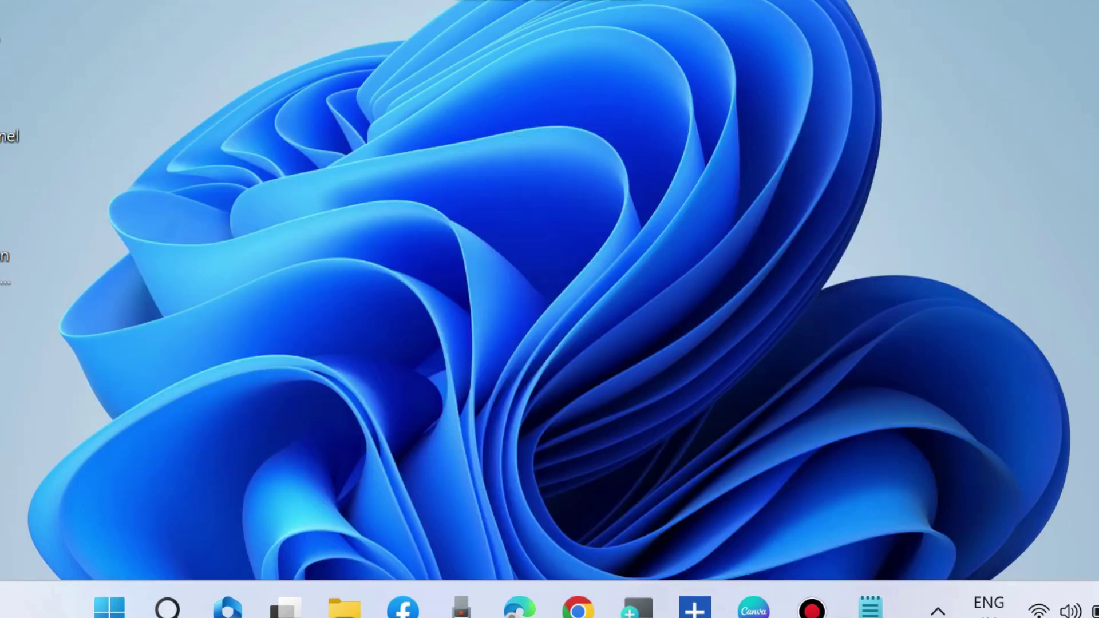
# Search for "cp" and open Control Panel again.
pyautogui.click(168, 608)
pyautogui.write('cp')
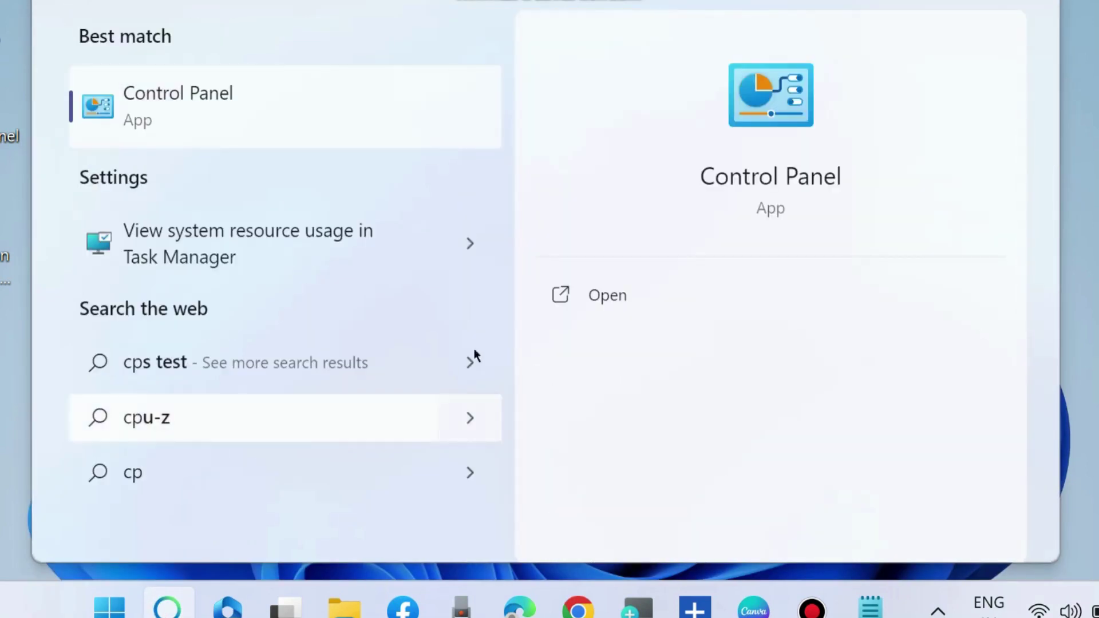
pyautogui.click(607, 296)
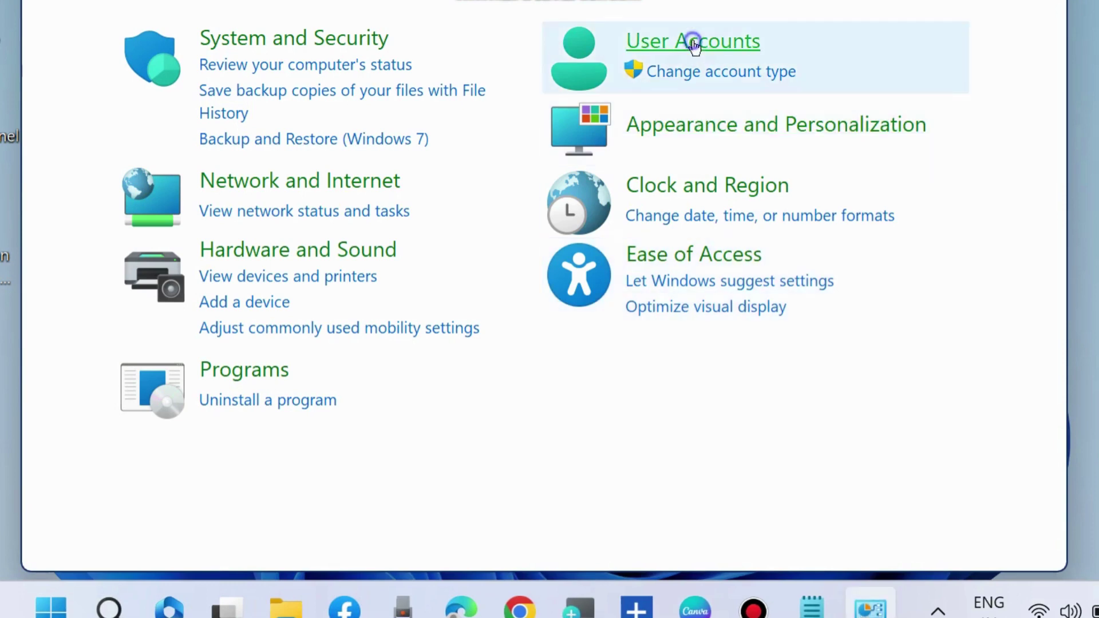
# Open the form for adding a Windows credential from the Windows Credentials in Credential Manager under User Accounts.
pyautogui.click(692, 40)
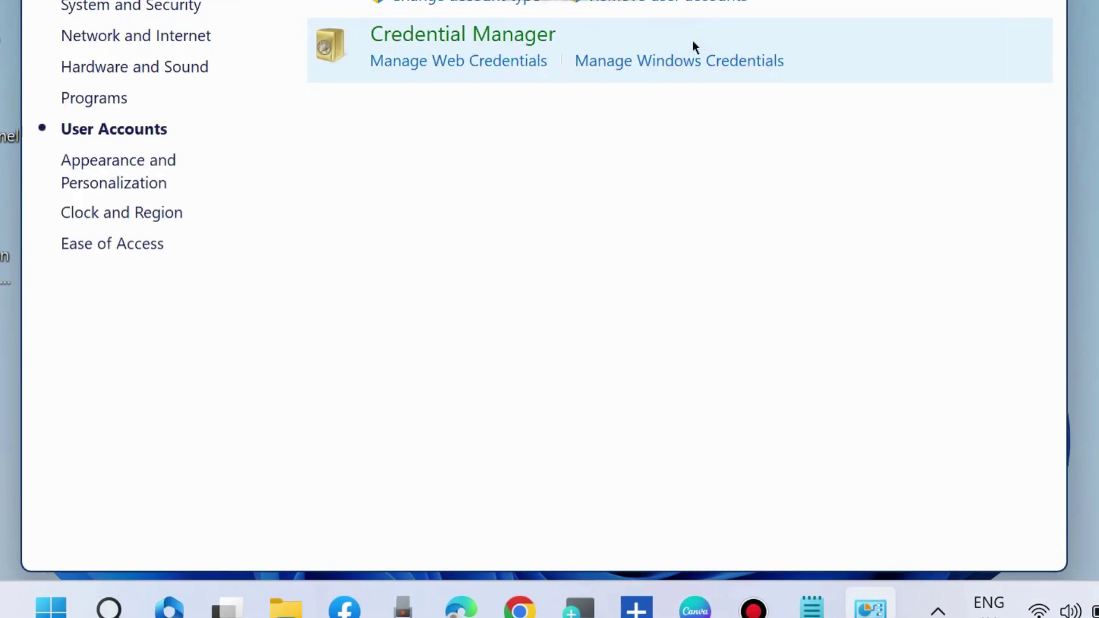
pyautogui.click(436, 35)
pyautogui.click(804, 81)
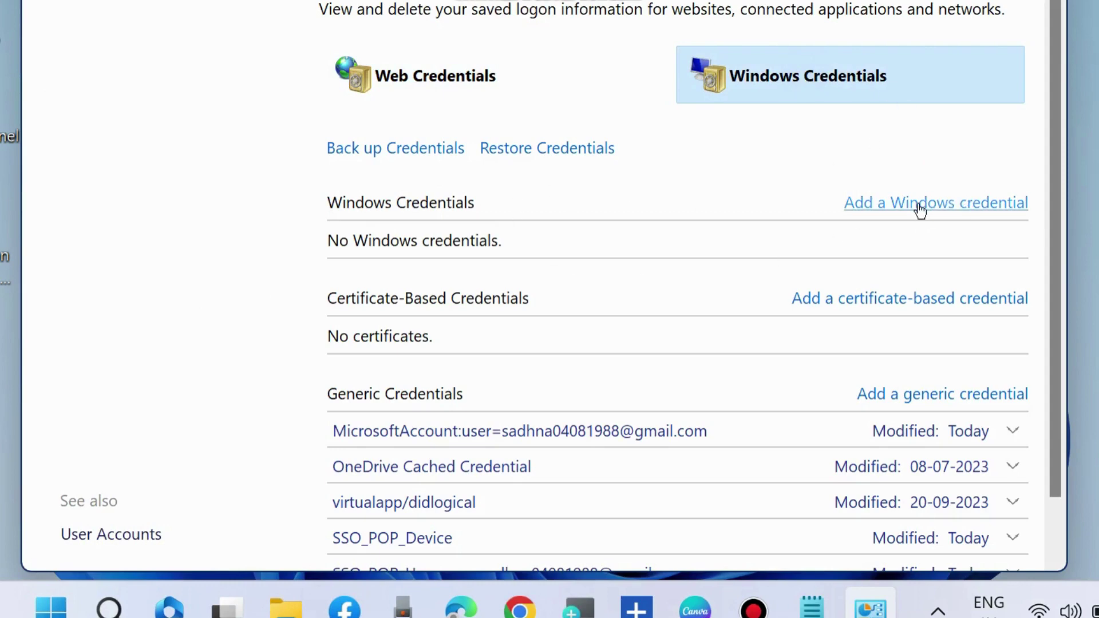
pyautogui.click(939, 205)
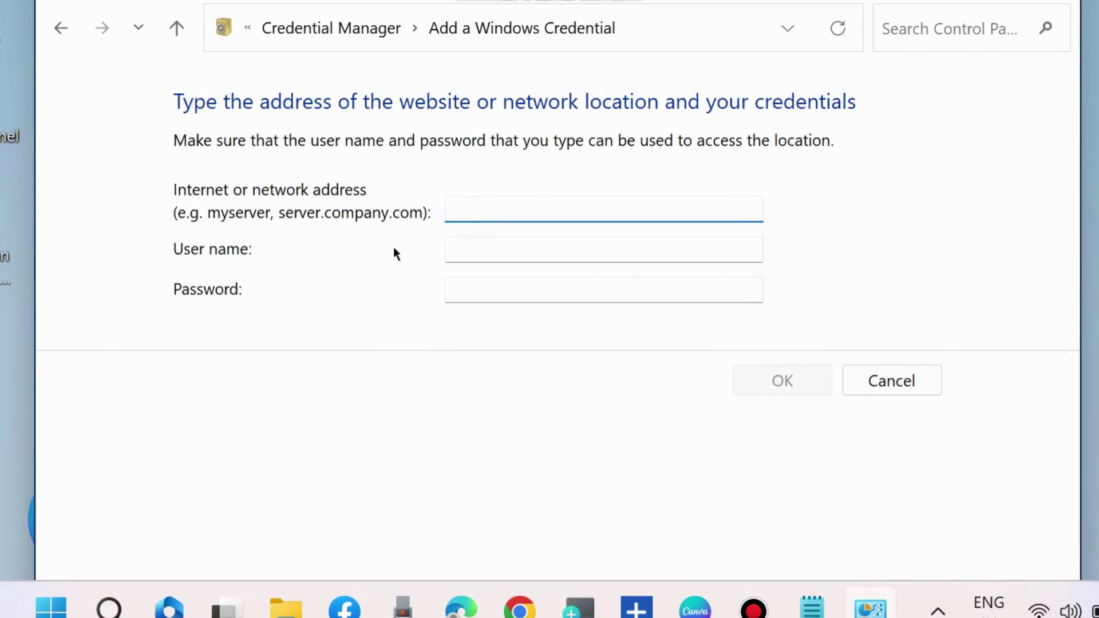
# Go through the empty user name and password fields of the new Windows credential and close Control Panel without saving.
pyautogui.click(458, 249)
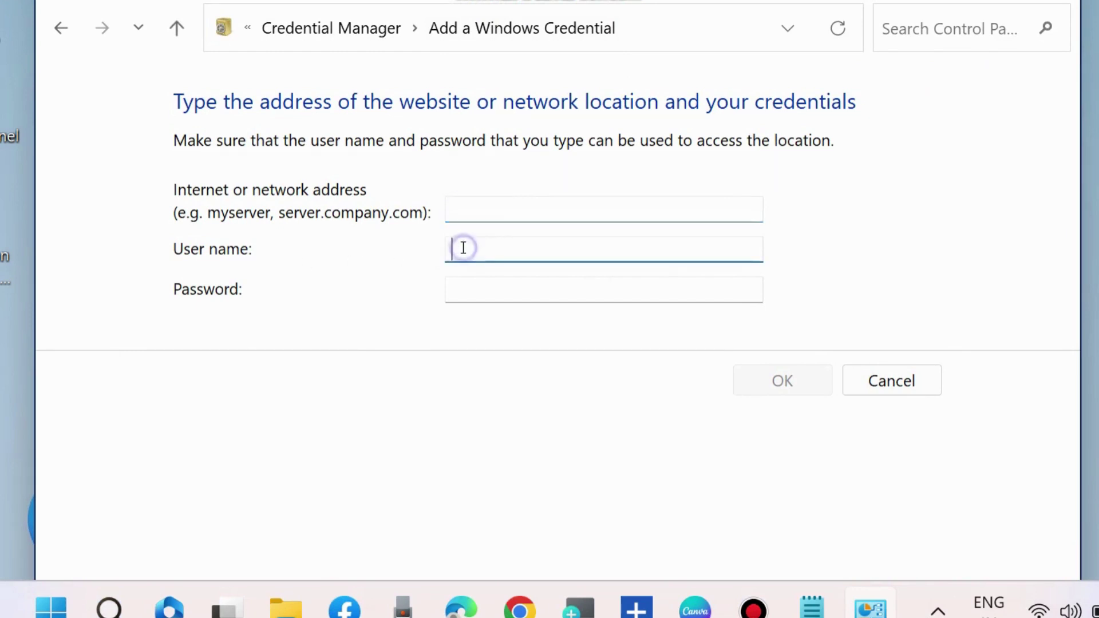
pyautogui.click(468, 289)
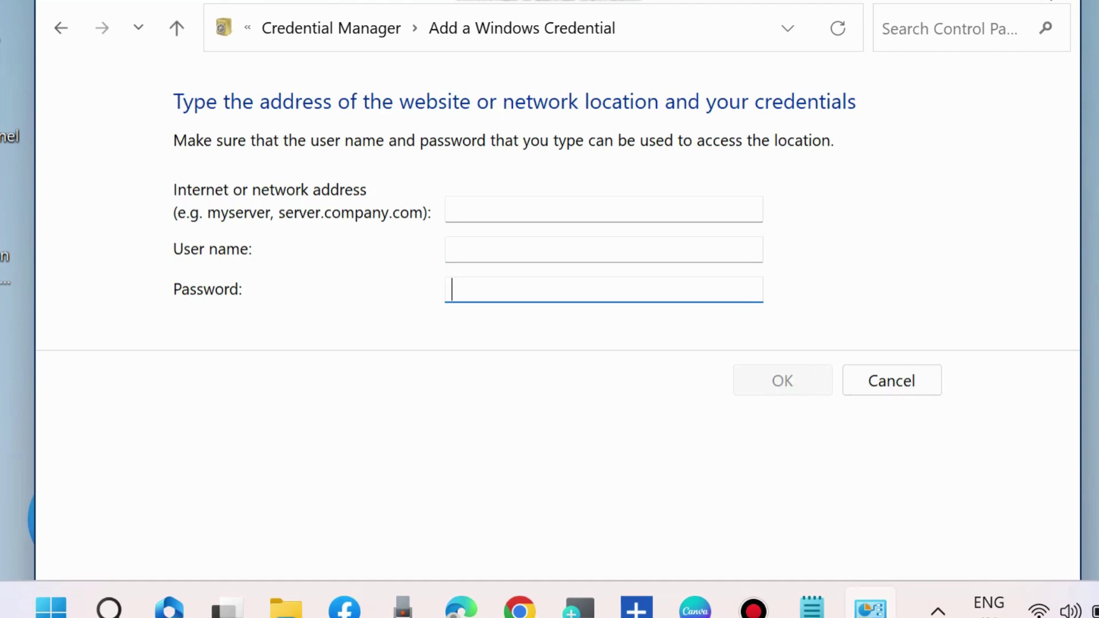
pyautogui.hotkey('alt', 'F4')
# View the shut down and sign out options, including Restart, and dismiss them without choosing one.
pyautogui.rightClick(113, 614)
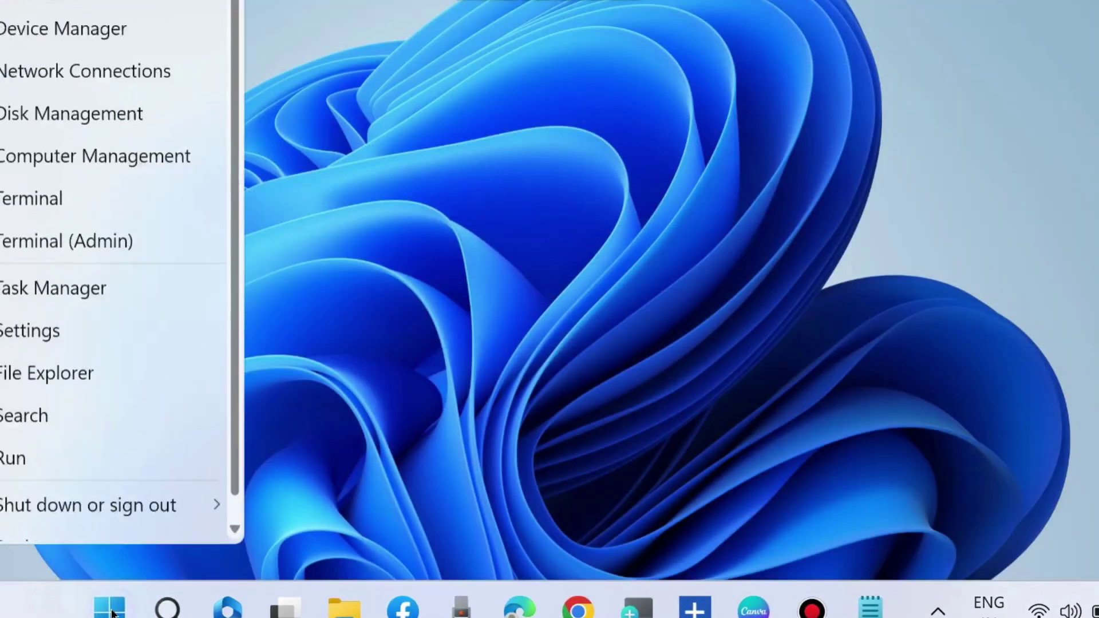
pyautogui.moveTo(156, 541)
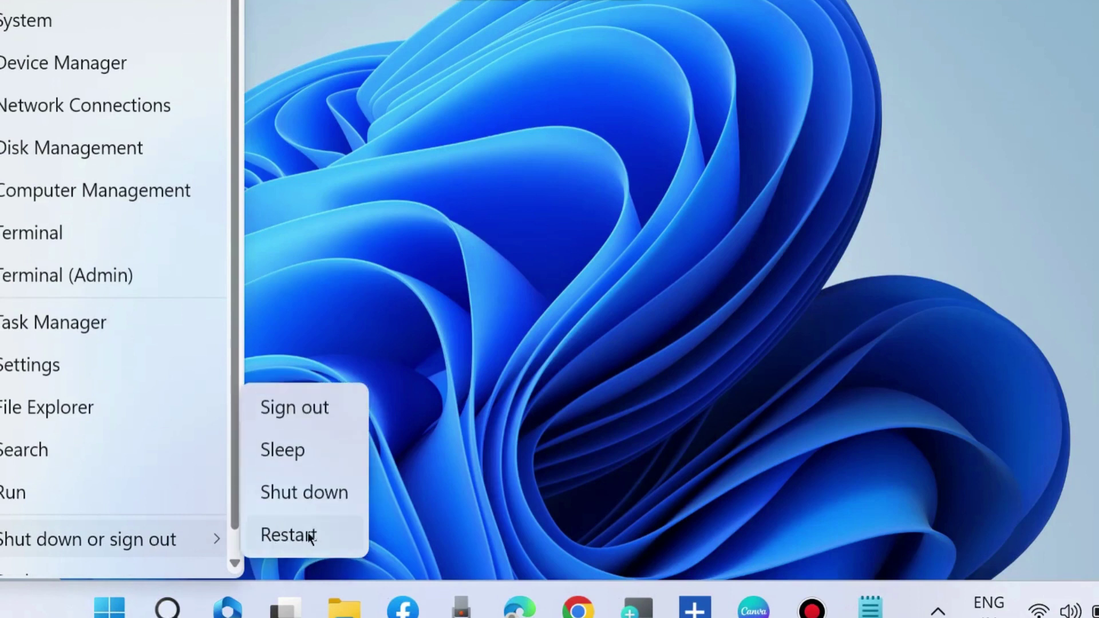
pyautogui.click(805, 186)
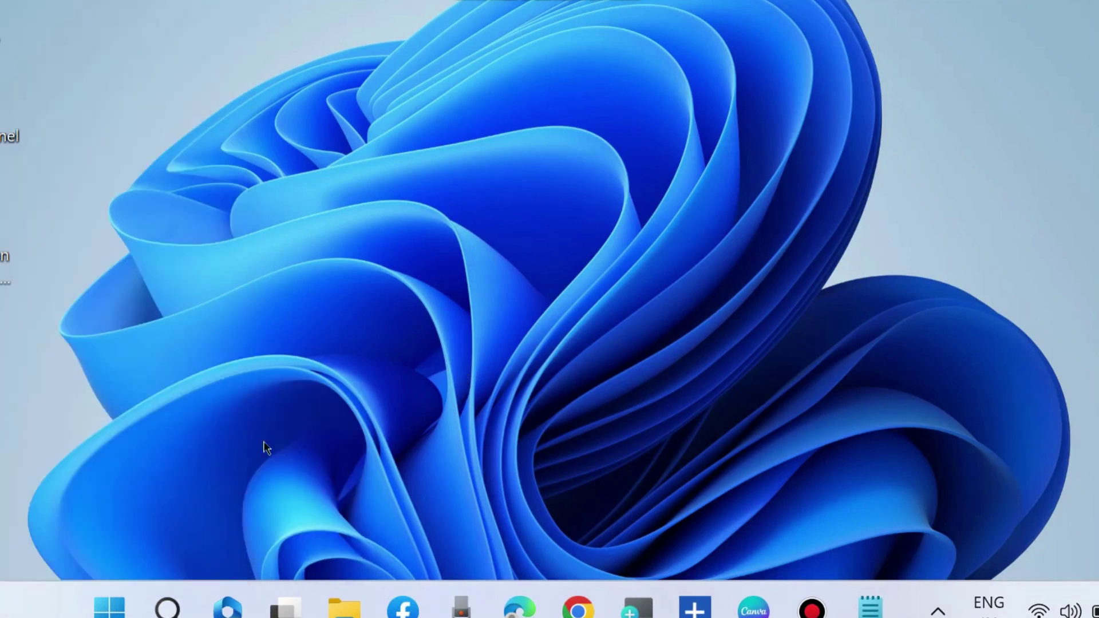
# Open the Run dialog, try to run gpesit.msc, and dismiss the error message.
pyautogui.rightClick(108, 608)
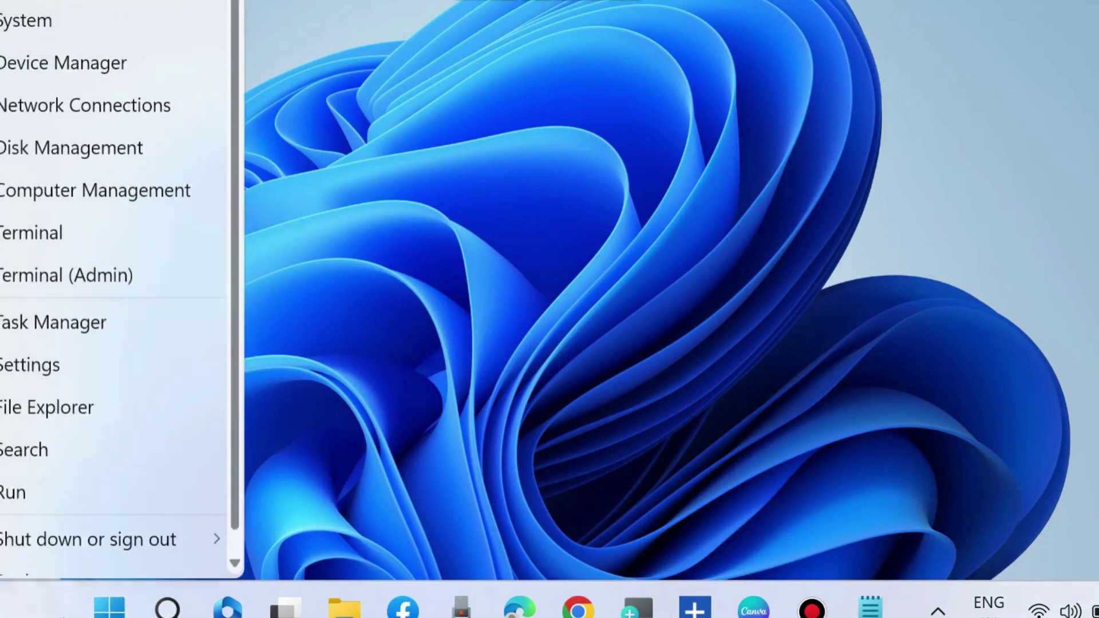
pyautogui.click(17, 498)
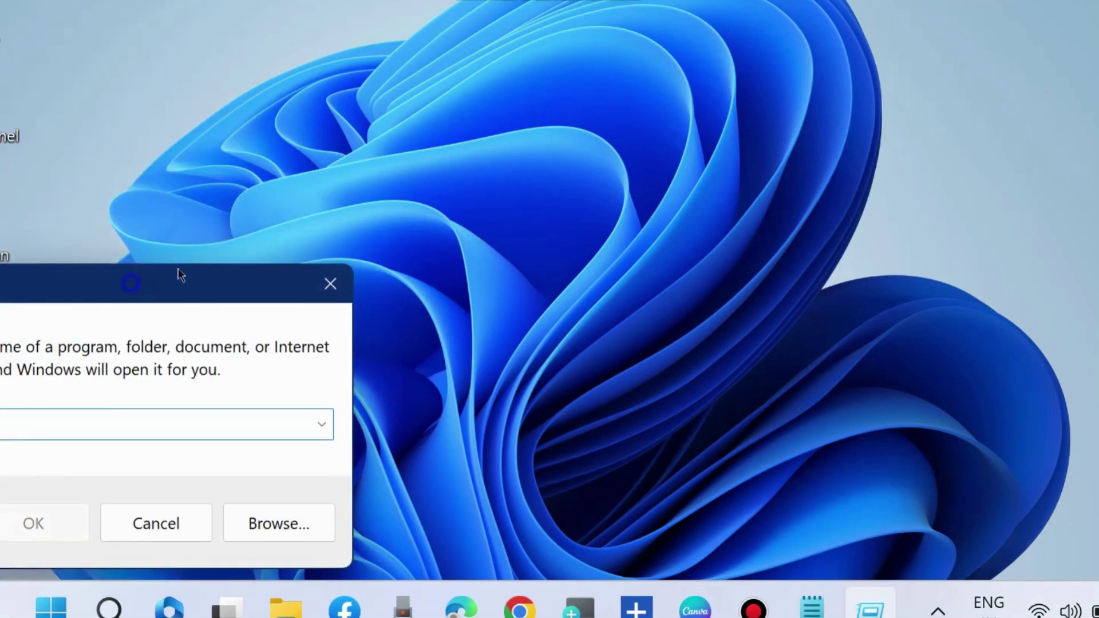
pyautogui.moveTo(177, 275); pyautogui.dragTo(571, 134)
pyautogui.write('g')
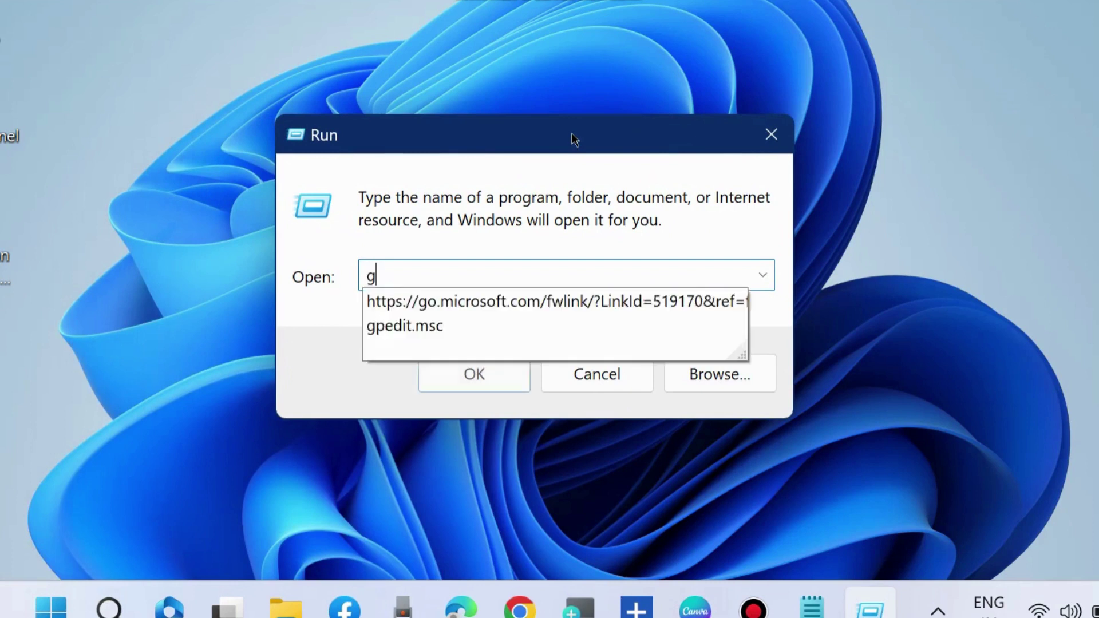
pyautogui.write('pesit.')
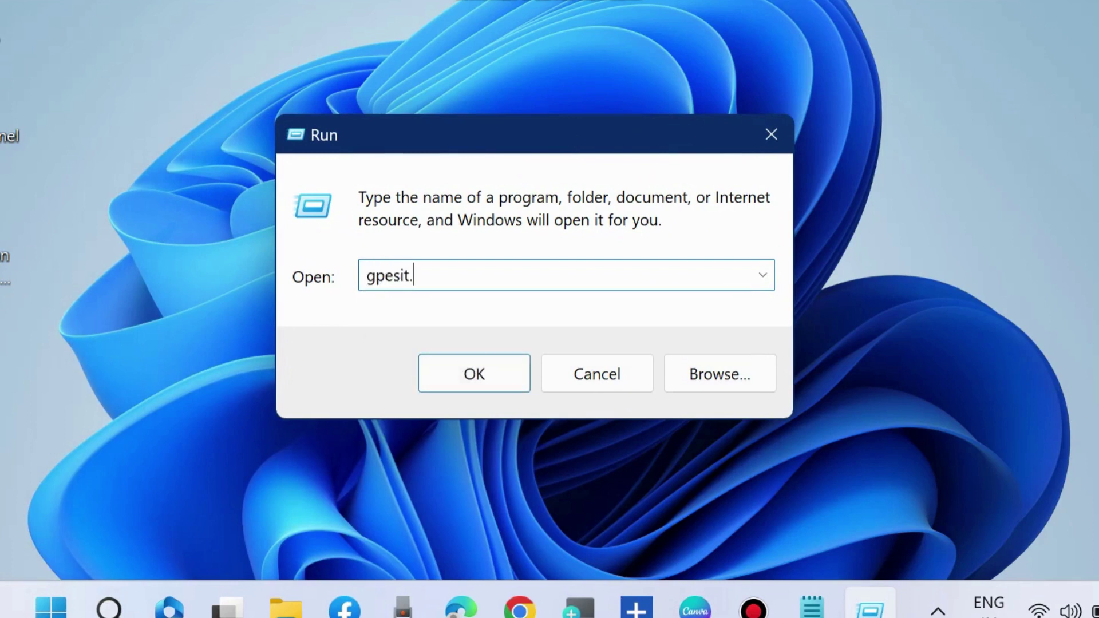
pyautogui.write('msc')
pyautogui.click(473, 379)
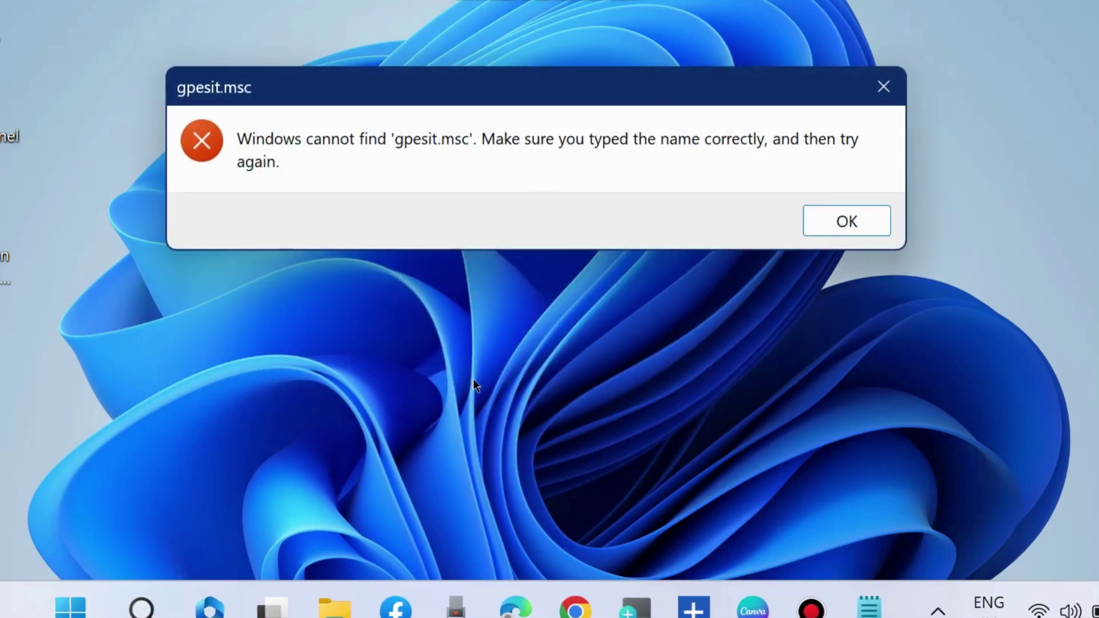
pyautogui.click(857, 223)
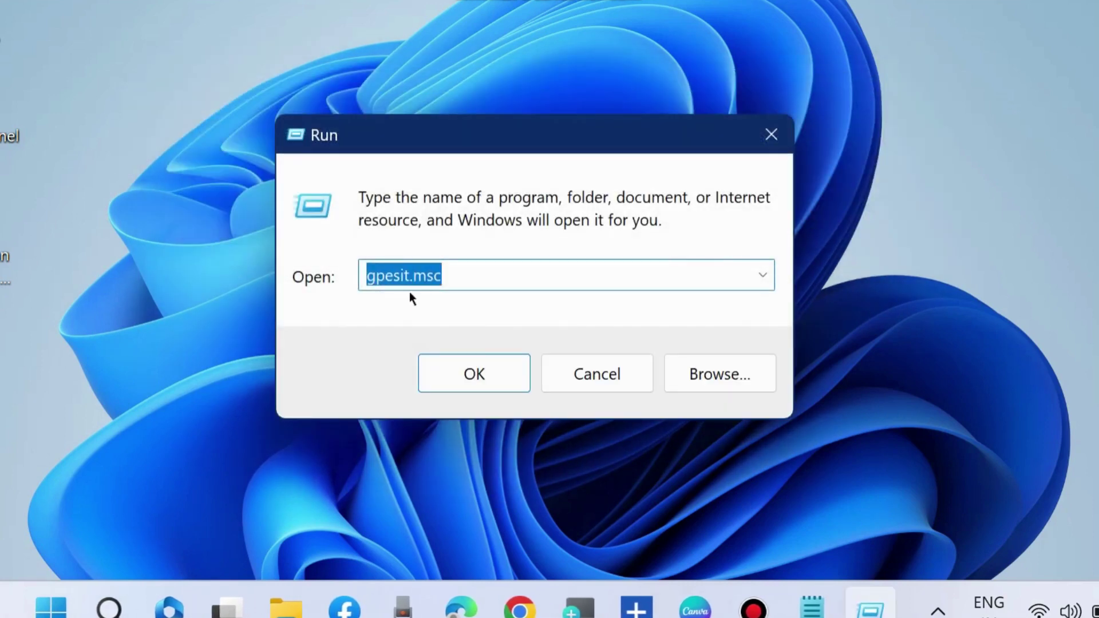
# Correct the Run command to gpedit.msc, open the policy editor, and dismiss the Administrative Templates warnings.
pyautogui.click(400, 275)
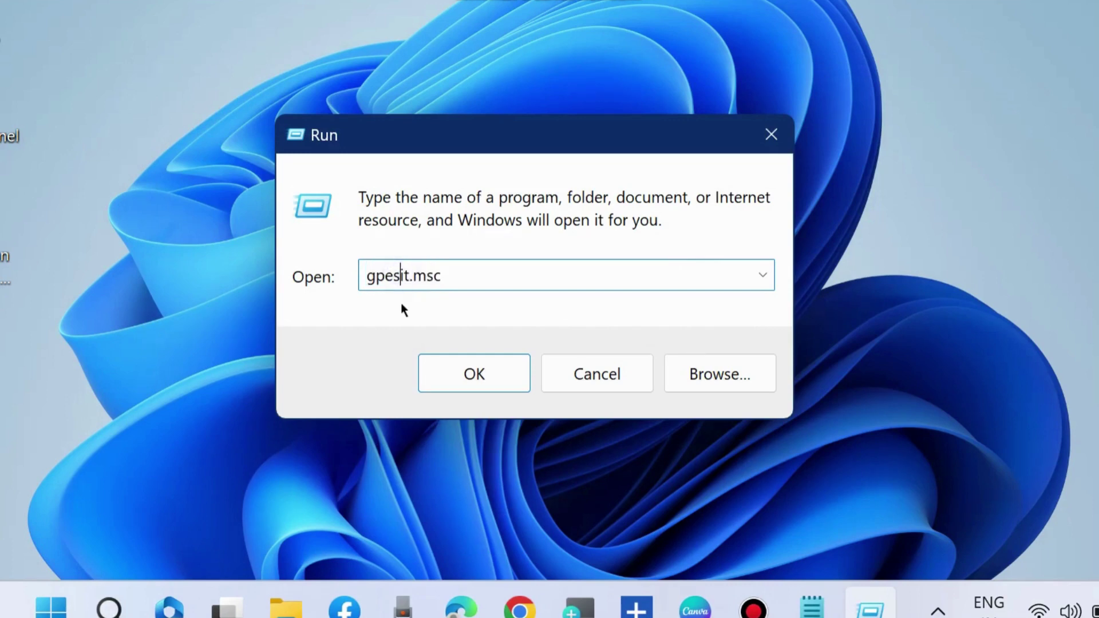
pyautogui.press('BackSpace')
pyautogui.write('d')
pyautogui.click(461, 372)
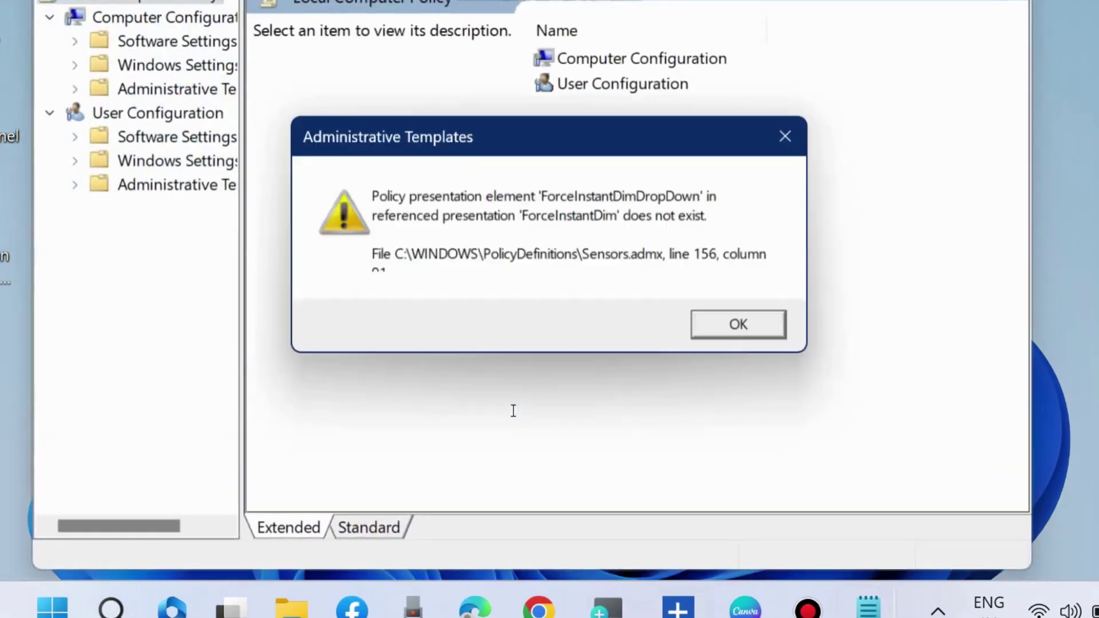
pyautogui.click(747, 325)
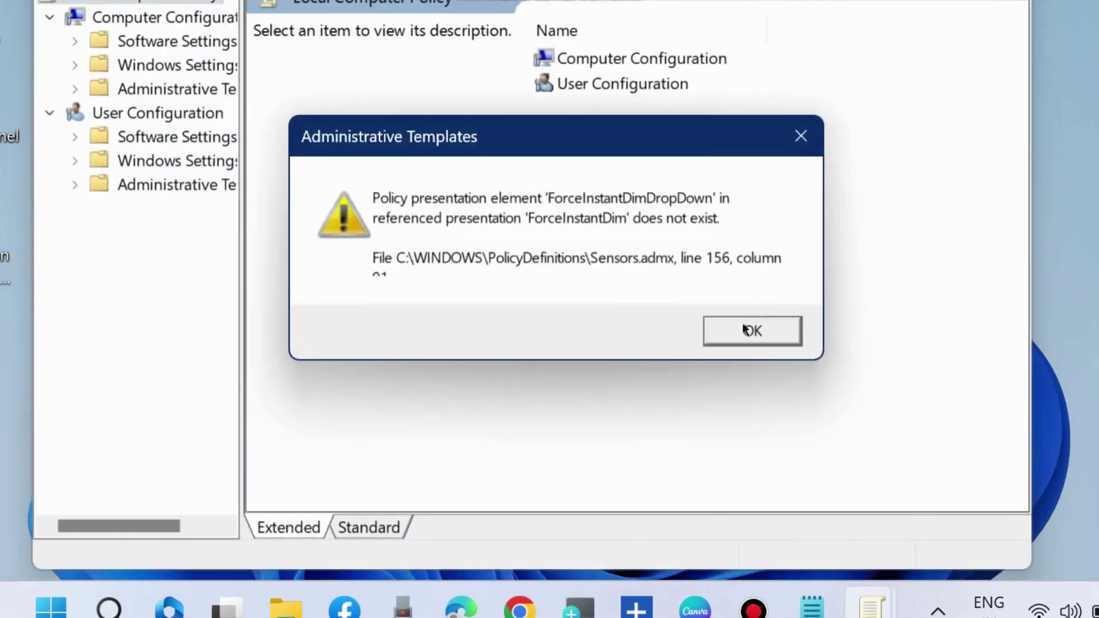
pyautogui.click(747, 329)
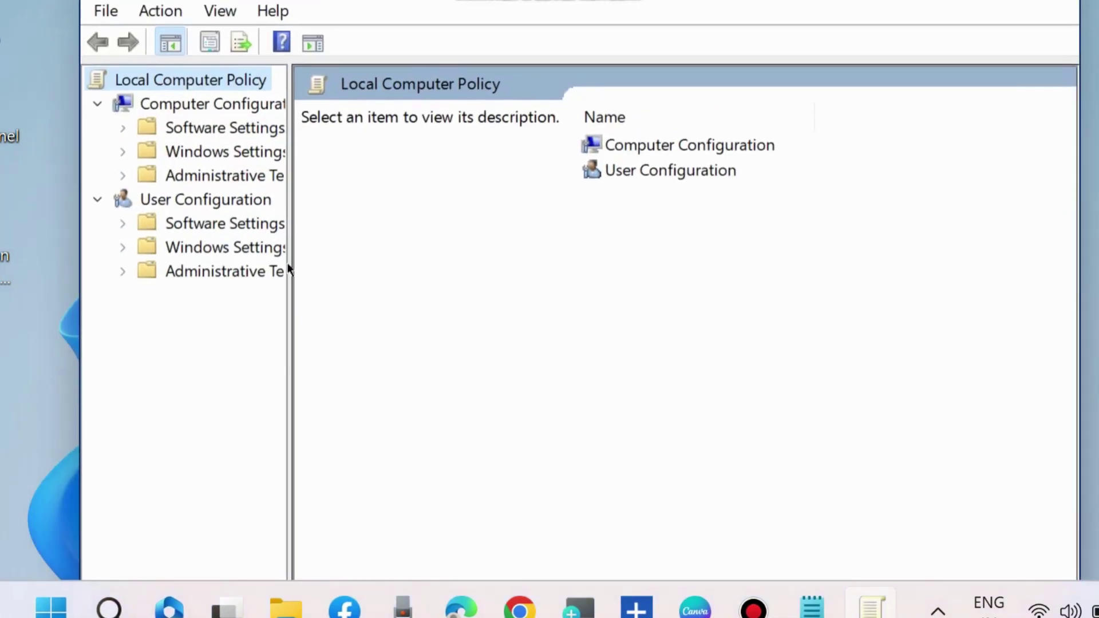
# Widen the policy tree and open the Point and Print Restrictions policy in Printers under Computer Configuration's Administrative Templates.
pyautogui.moveTo(287, 342); pyautogui.dragTo(418, 353)
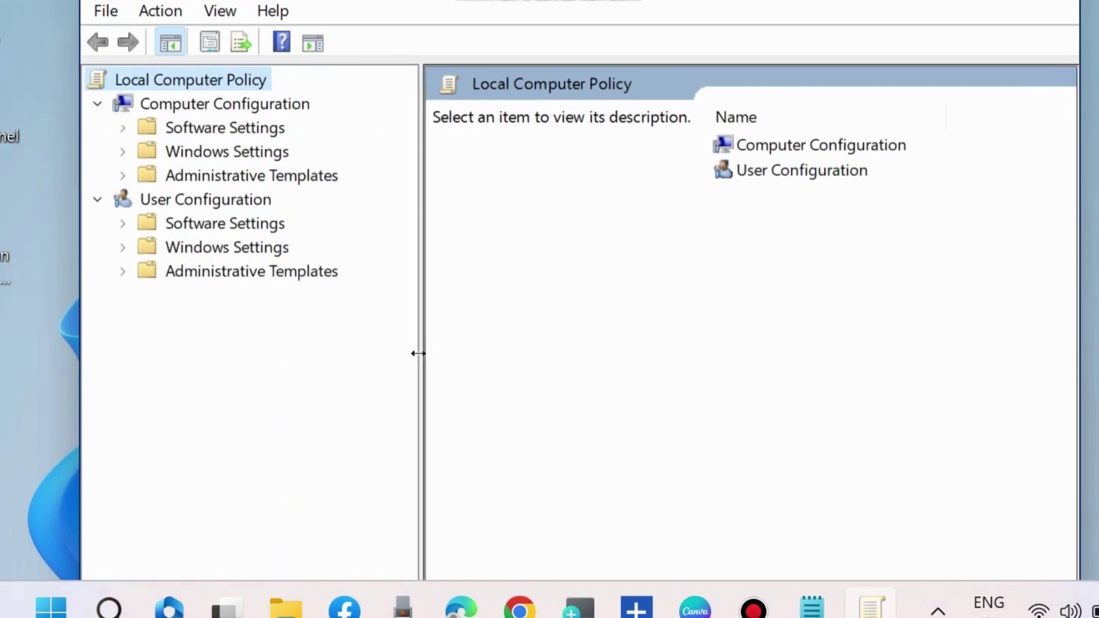
pyautogui.click(124, 176)
pyautogui.click(205, 269)
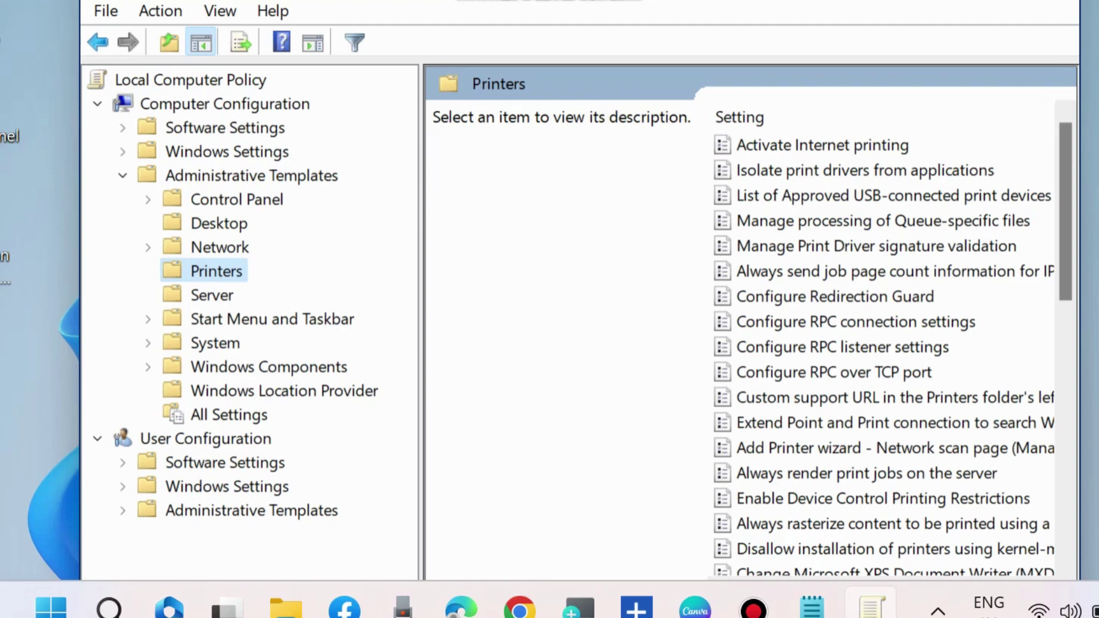
pyautogui.scroll(-5, 779, 352)
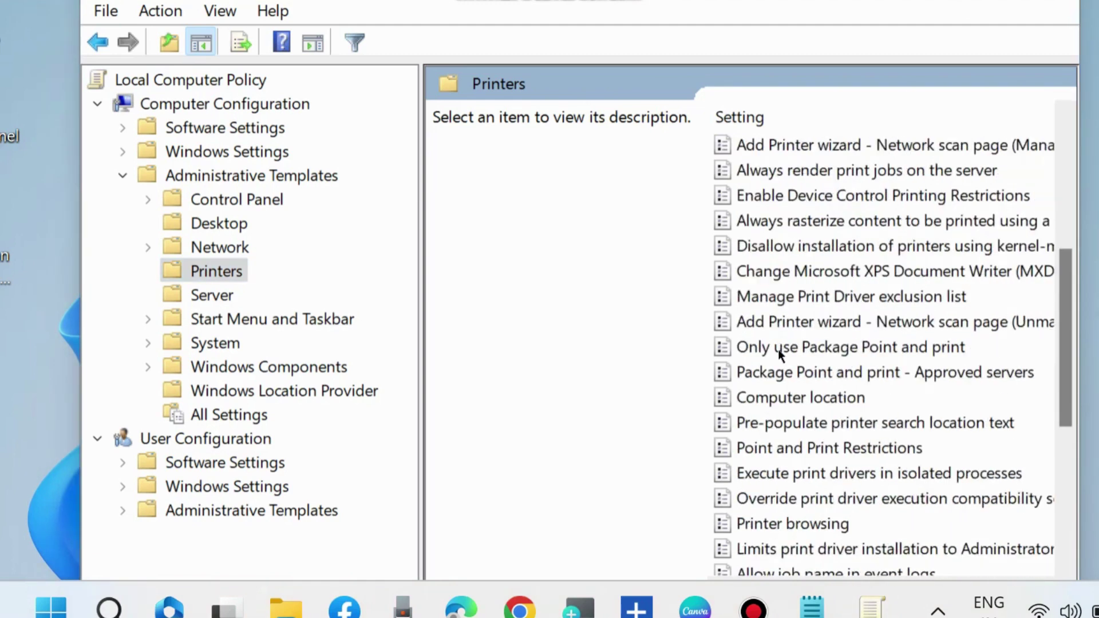
pyautogui.click(814, 372)
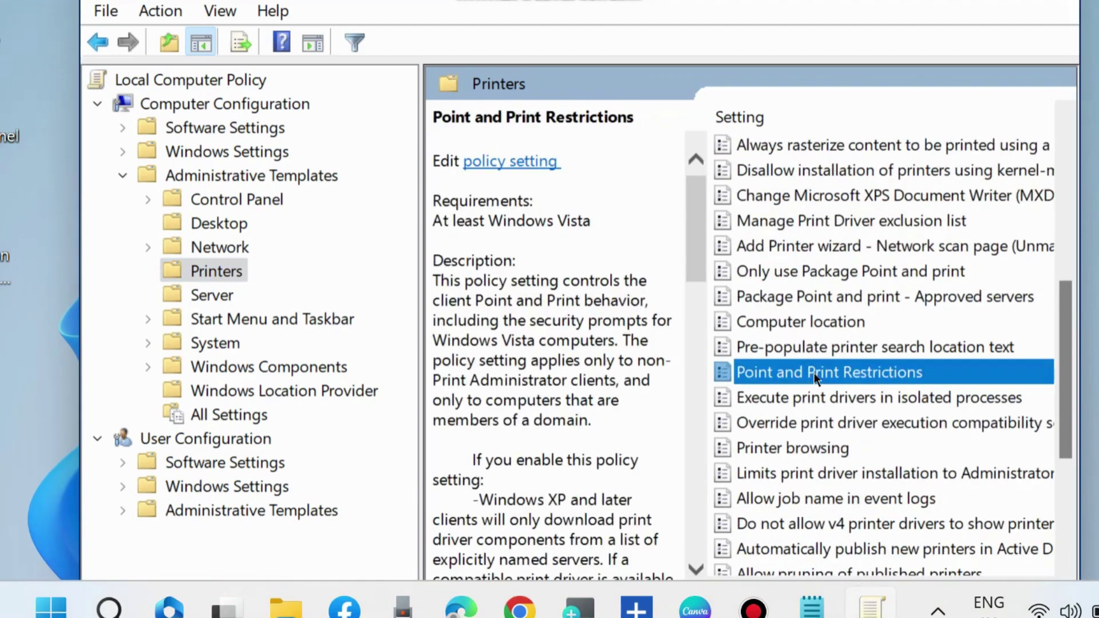
pyautogui.doubleClick(815, 370)
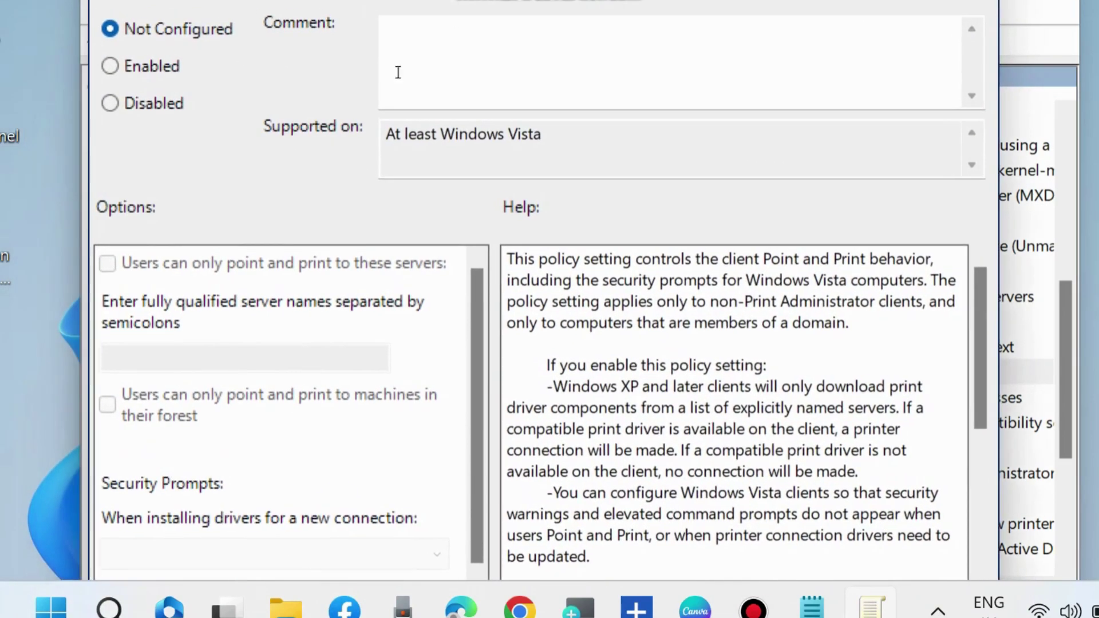
# Enable the policy and set the security prompts for both new and existing connections to "Do not show warning or elevation prompt".
pyautogui.click(111, 66)
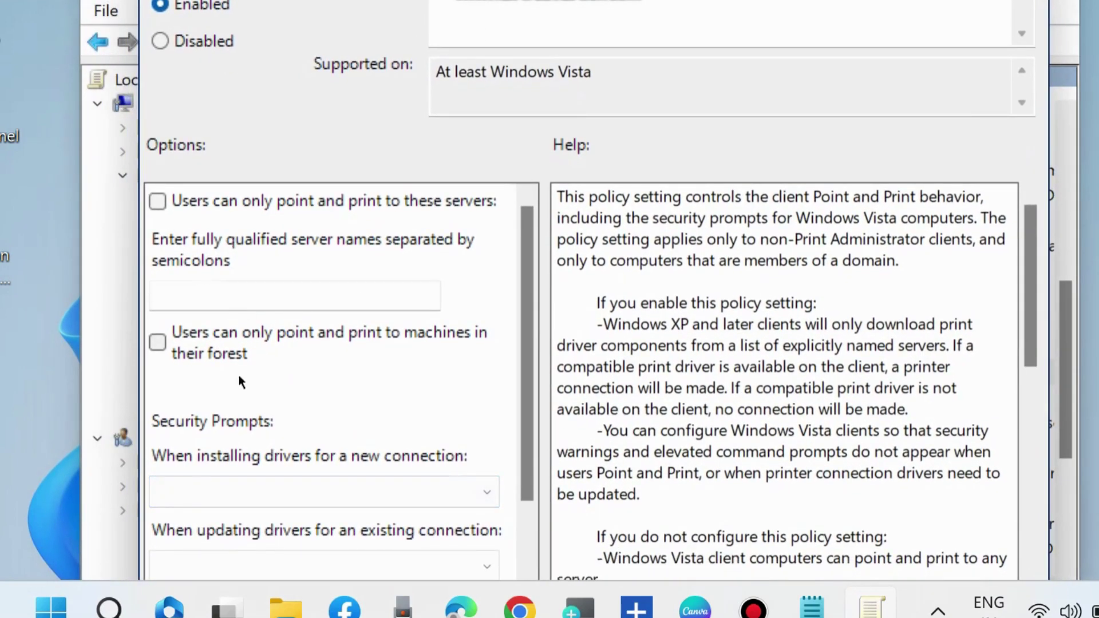
pyautogui.scroll(-1, 280, 385)
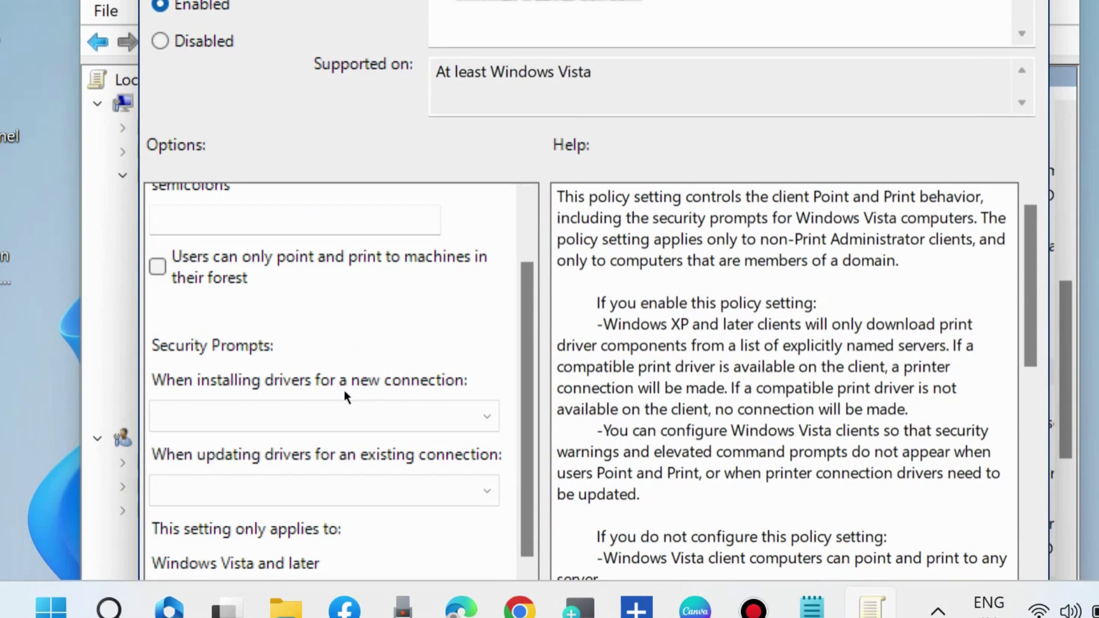
pyautogui.click(487, 417)
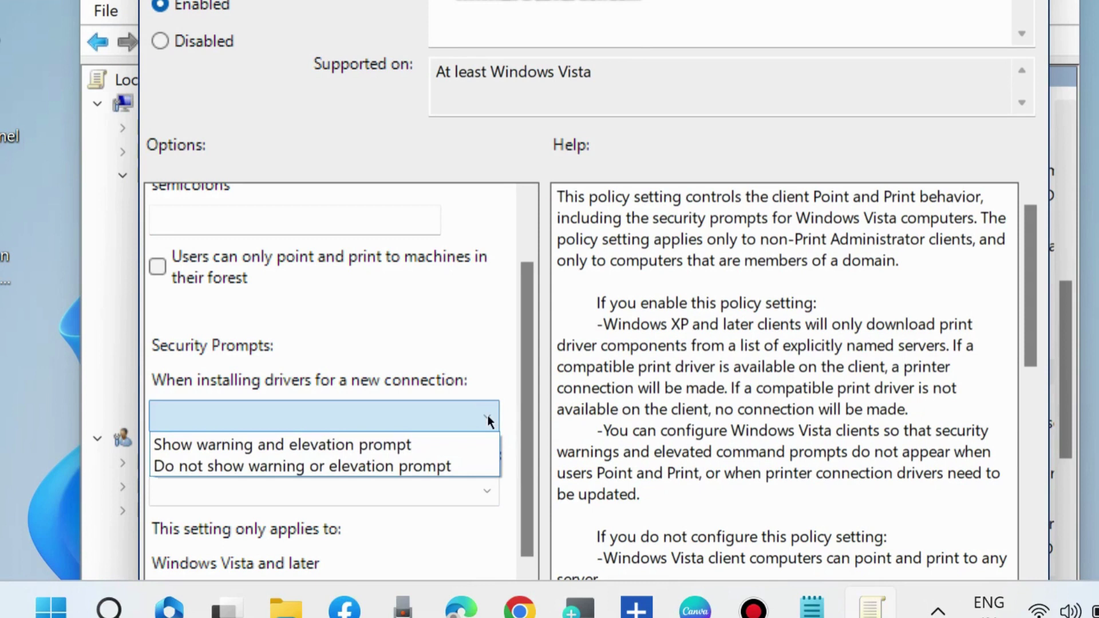
pyautogui.click(376, 467)
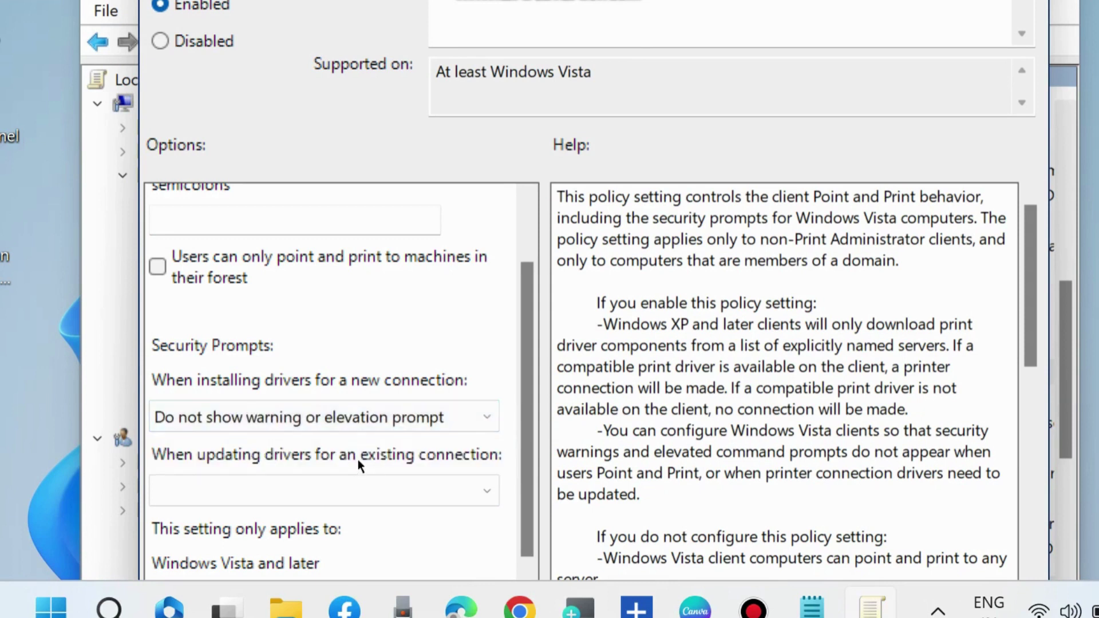
pyautogui.click(487, 492)
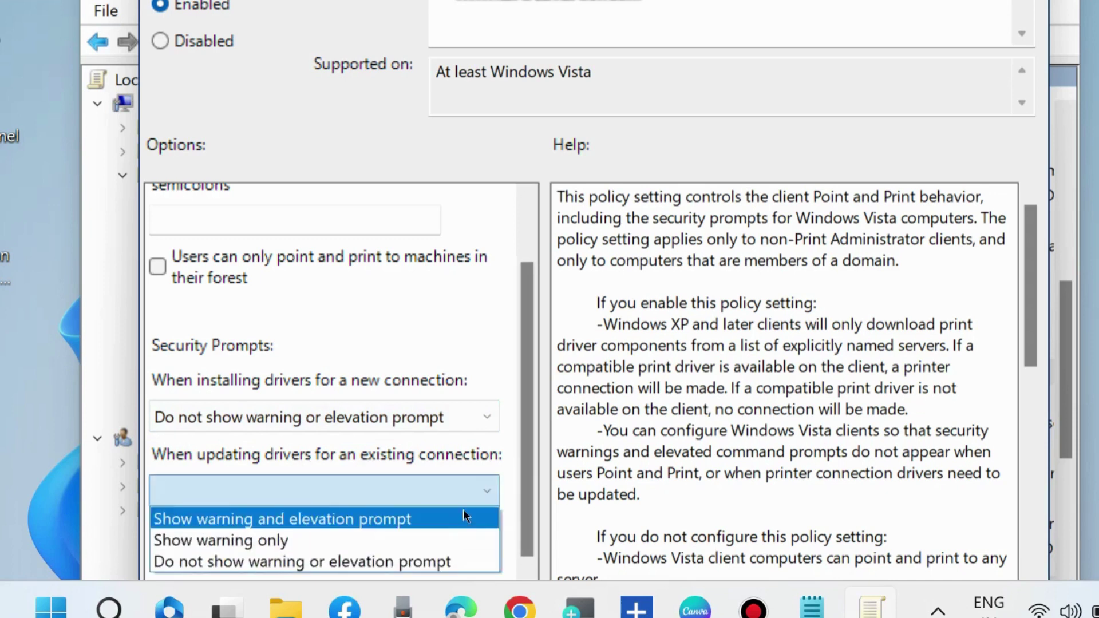
pyautogui.click(413, 562)
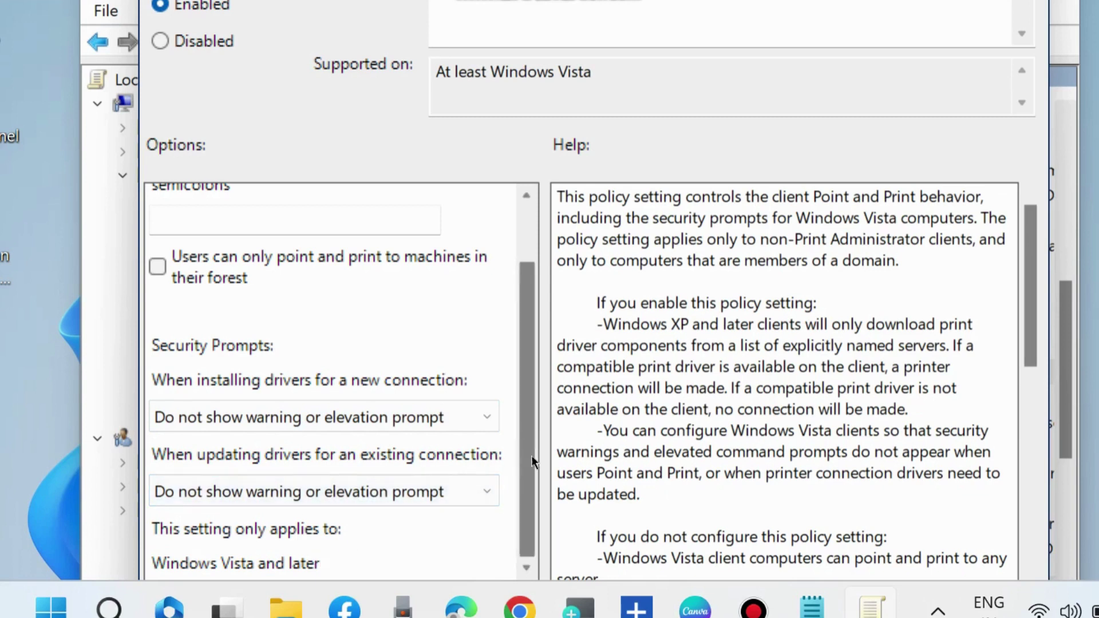
# Turn on "Users can only point and print to these servers", confirm the policy, and close the policy editor.
pyautogui.scroll(2, 531, 455)
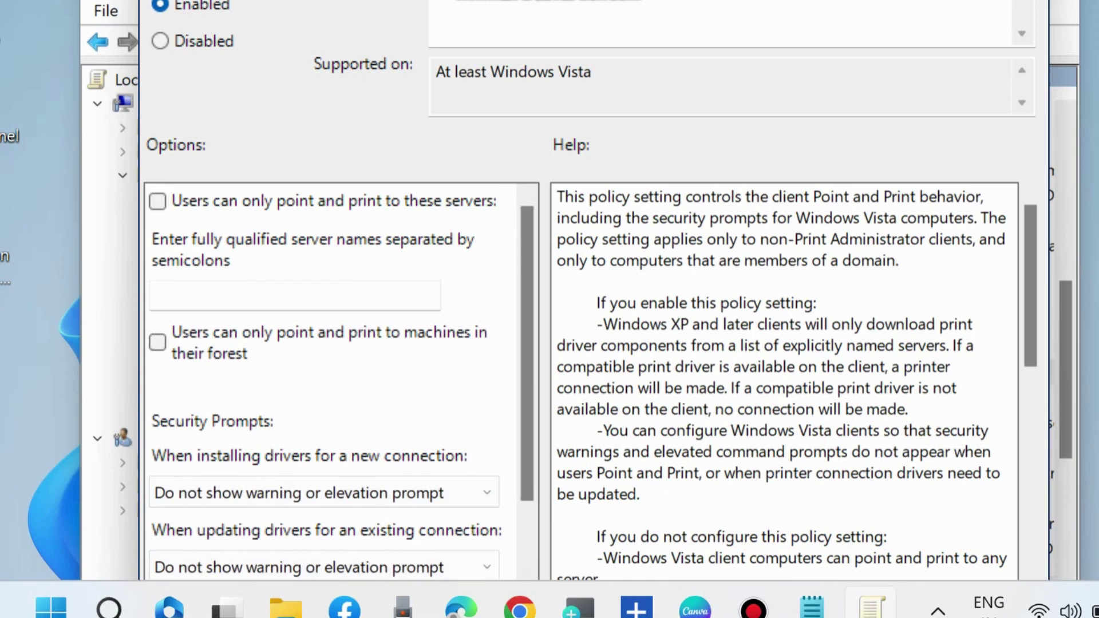
pyautogui.scroll(-1, 524, 229)
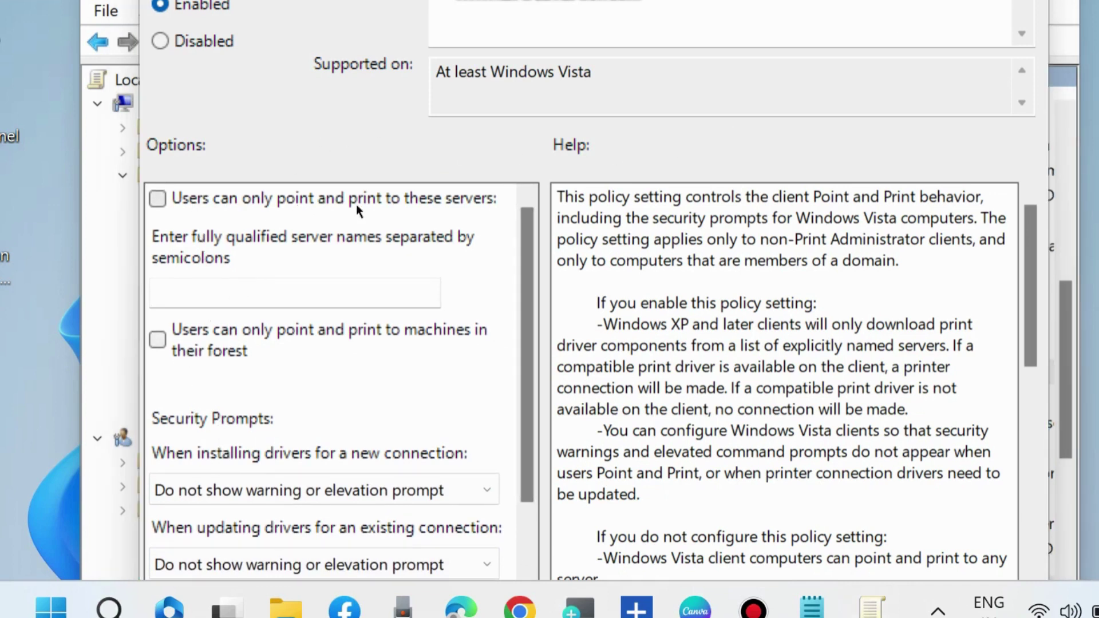
pyautogui.click(158, 199)
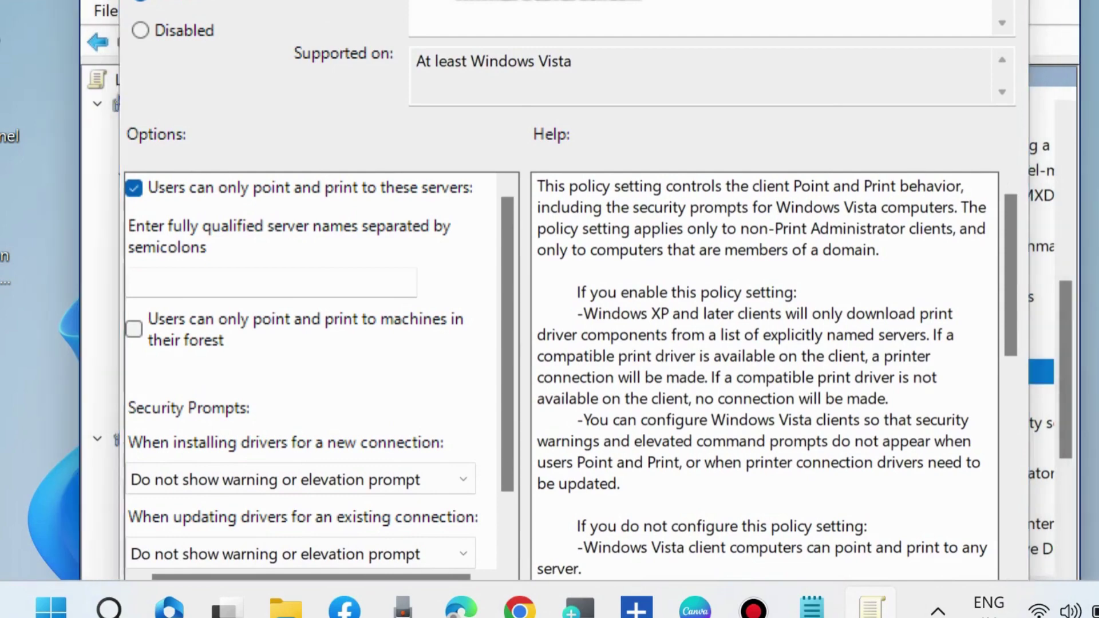
pyautogui.press('Return')
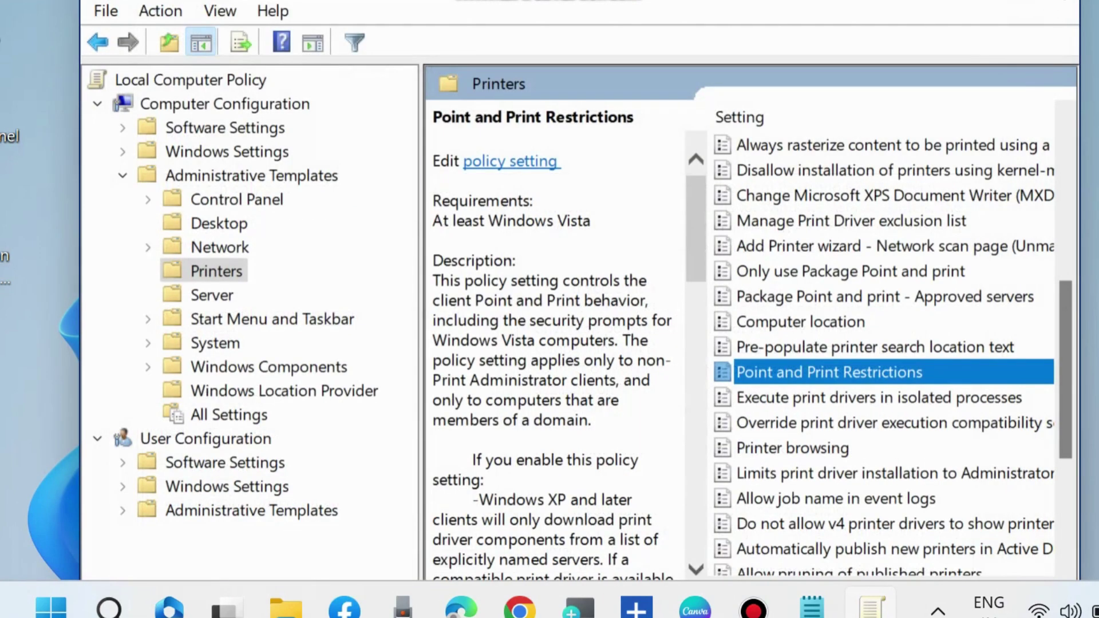
pyautogui.hotkey('alt', 'F4')
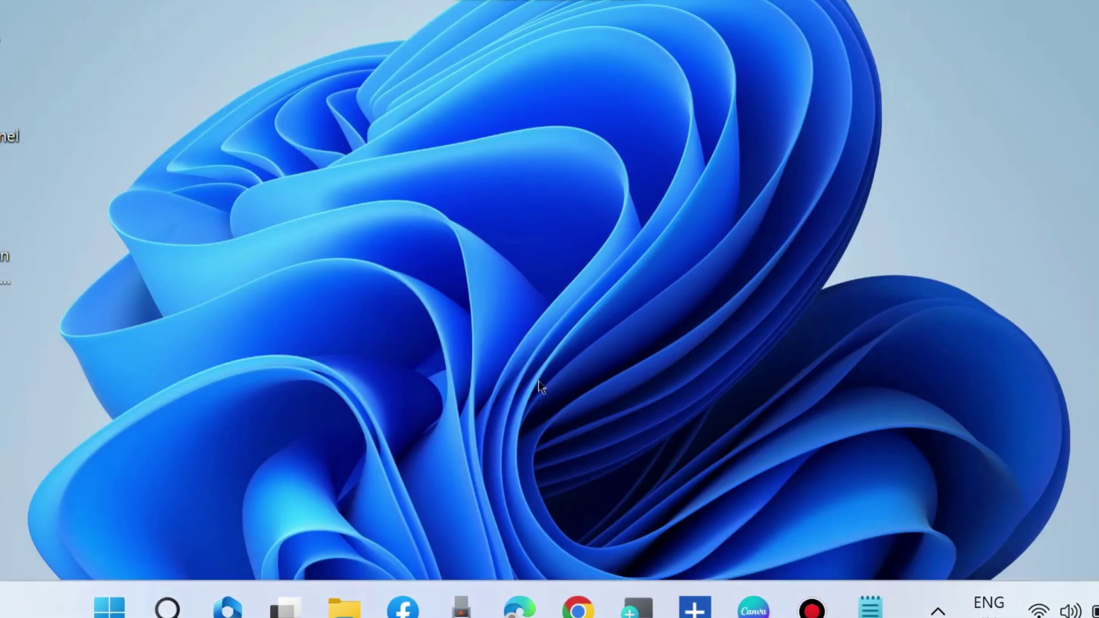
# Open Windows Settings and go to the Update history page of Windows Update.
pyautogui.rightClick(112, 606)
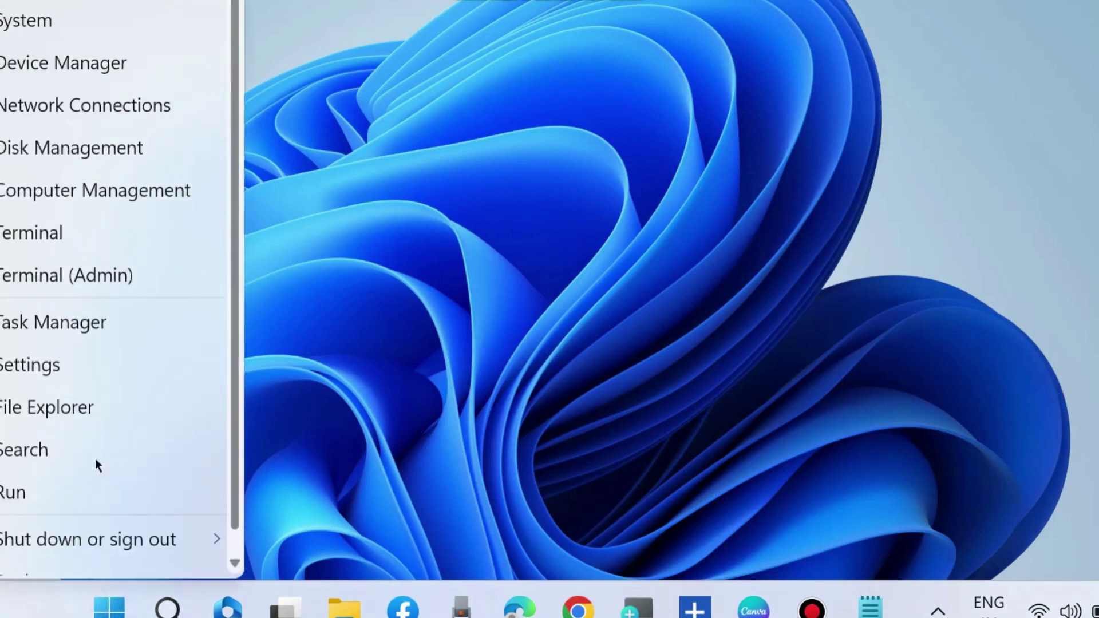
pyautogui.click(52, 365)
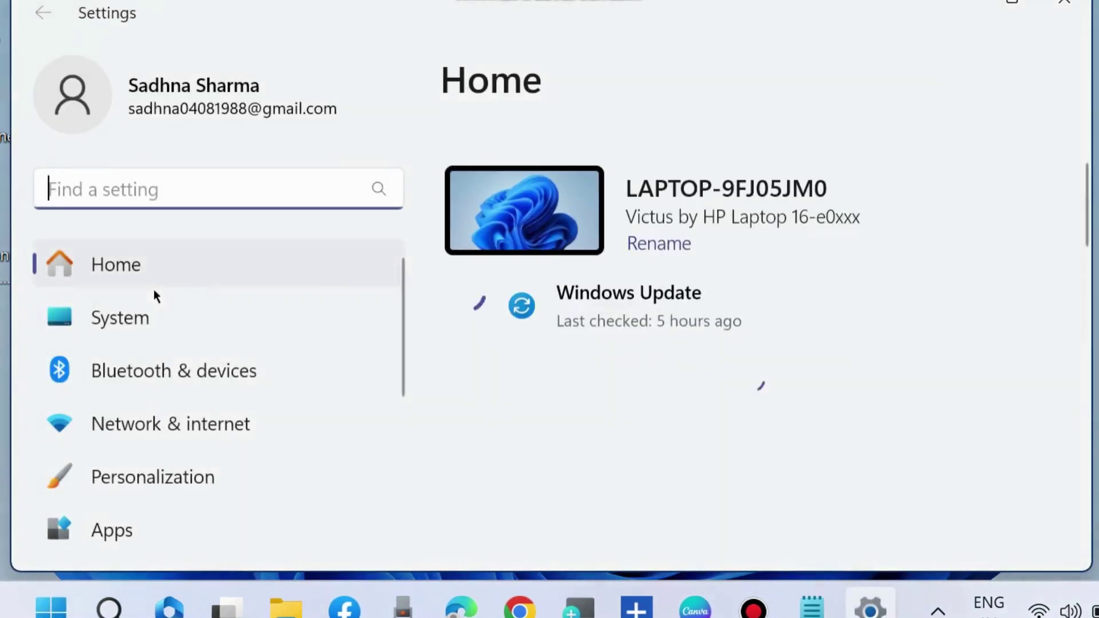
pyautogui.scroll(-4, 147, 390)
pyautogui.scroll(-2, 147, 393)
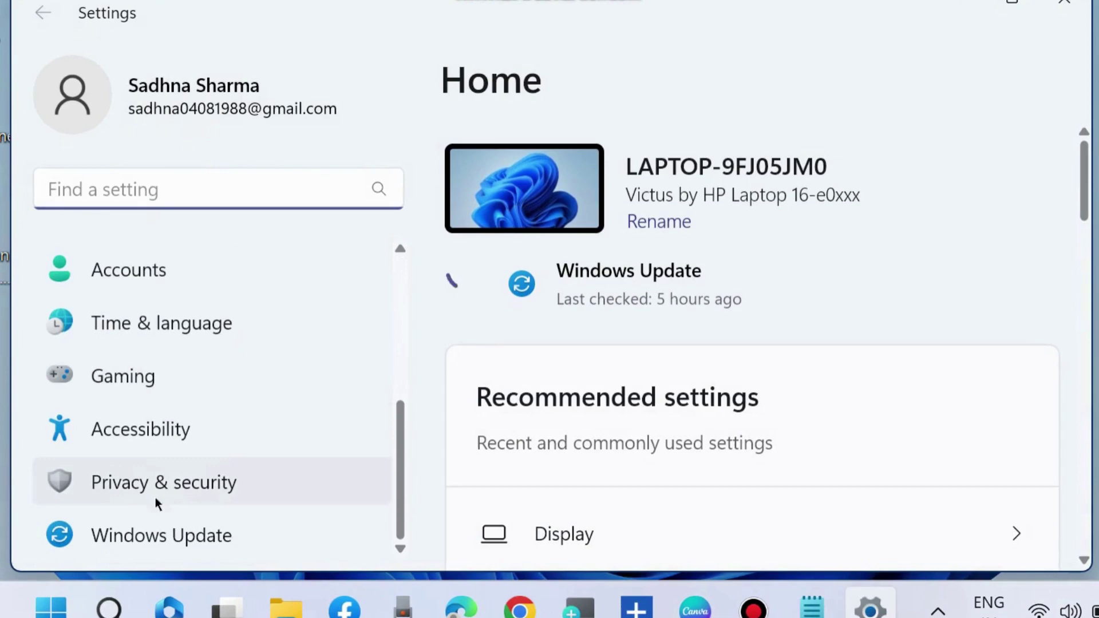
pyautogui.click(157, 536)
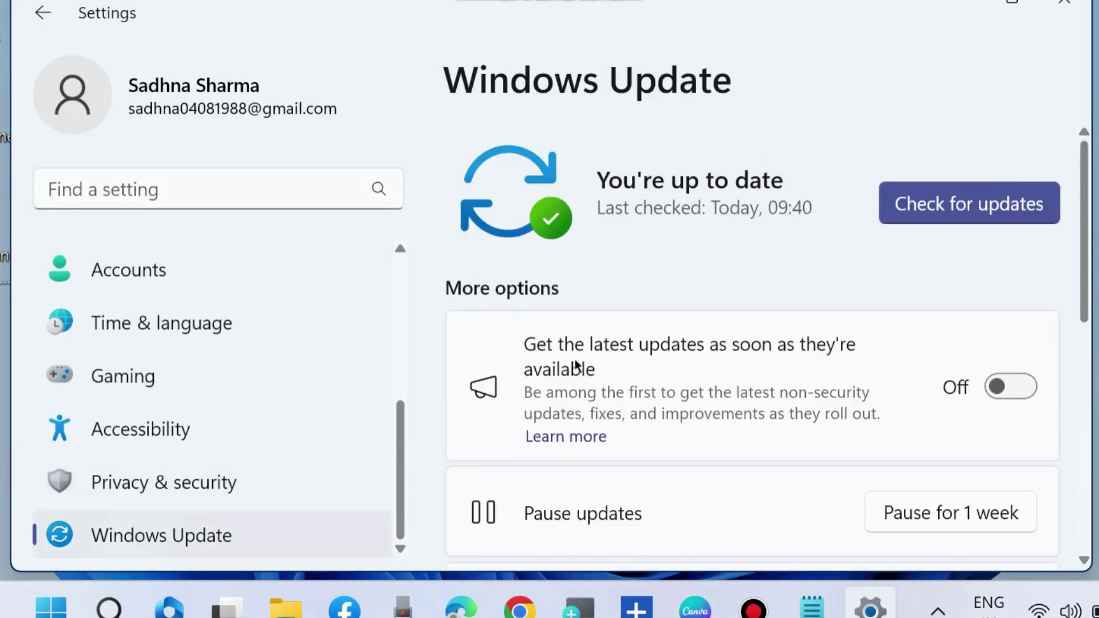
pyautogui.scroll(-6, 622, 380)
pyautogui.scroll(3, 621, 382)
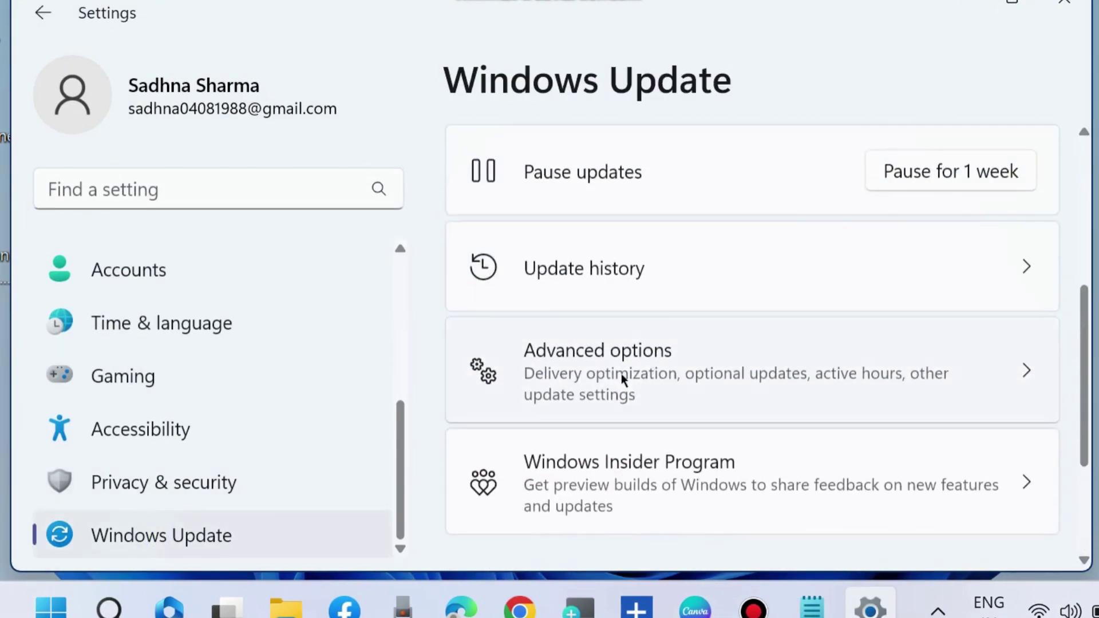
pyautogui.click(615, 269)
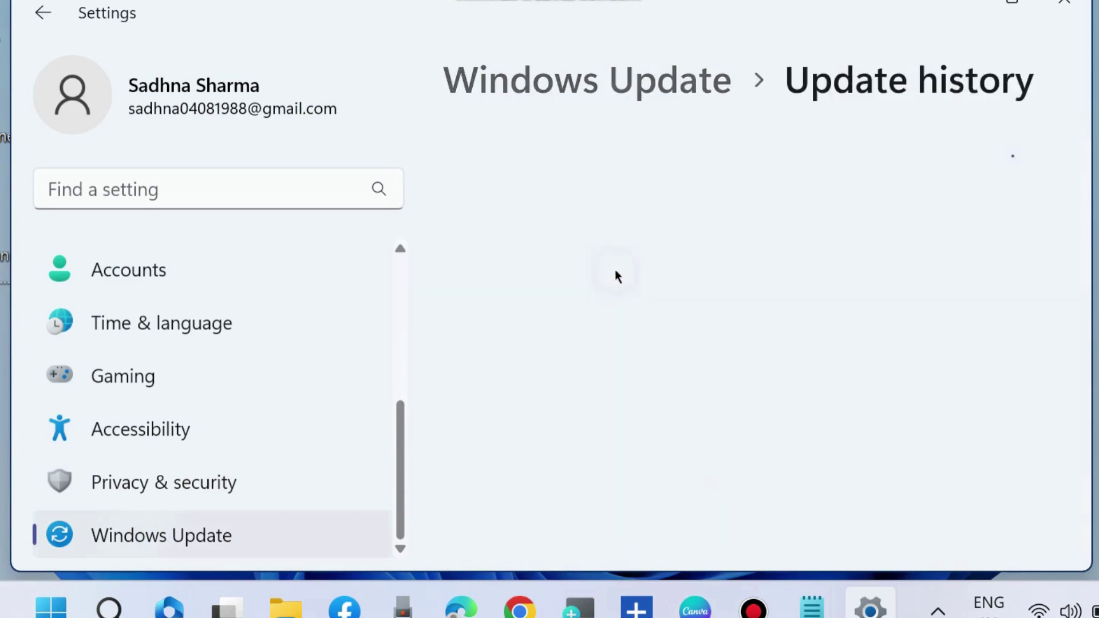
# Open Uninstall updates from the update history's related settings to view the removable updates, and close Settings.
pyautogui.scroll(-10, 667, 372)
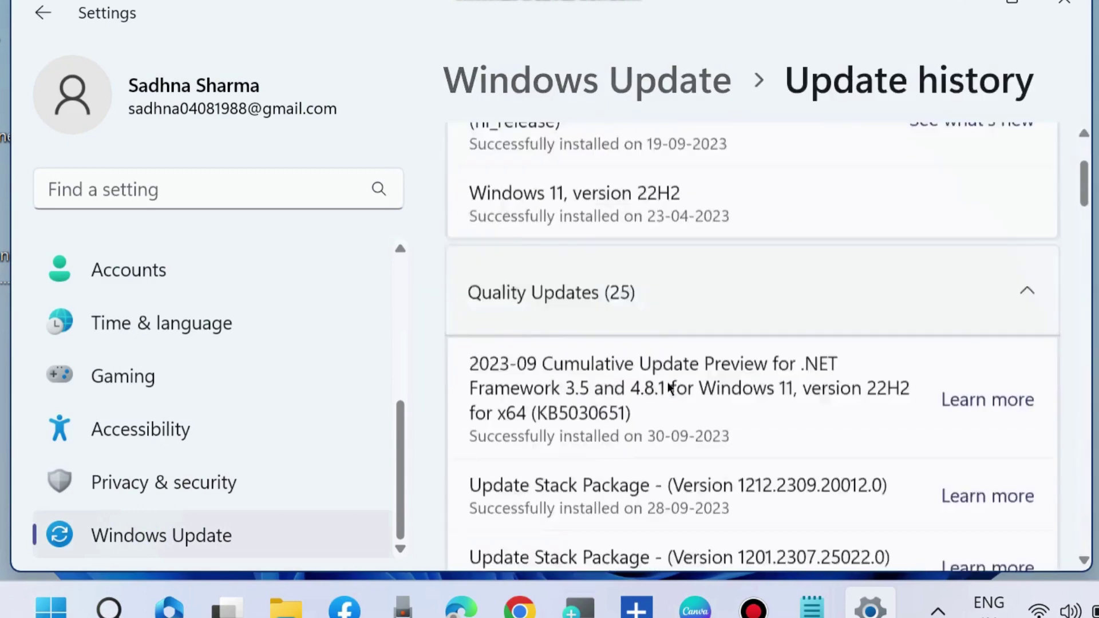
pyautogui.scroll(-10, 667, 382)
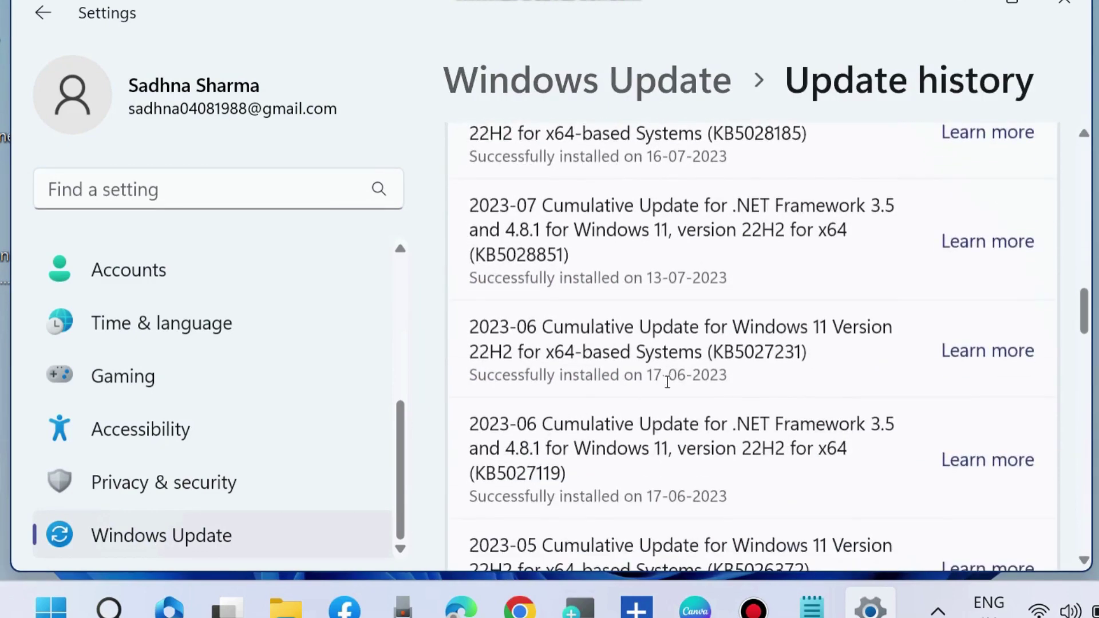
pyautogui.scroll(-15, 667, 388)
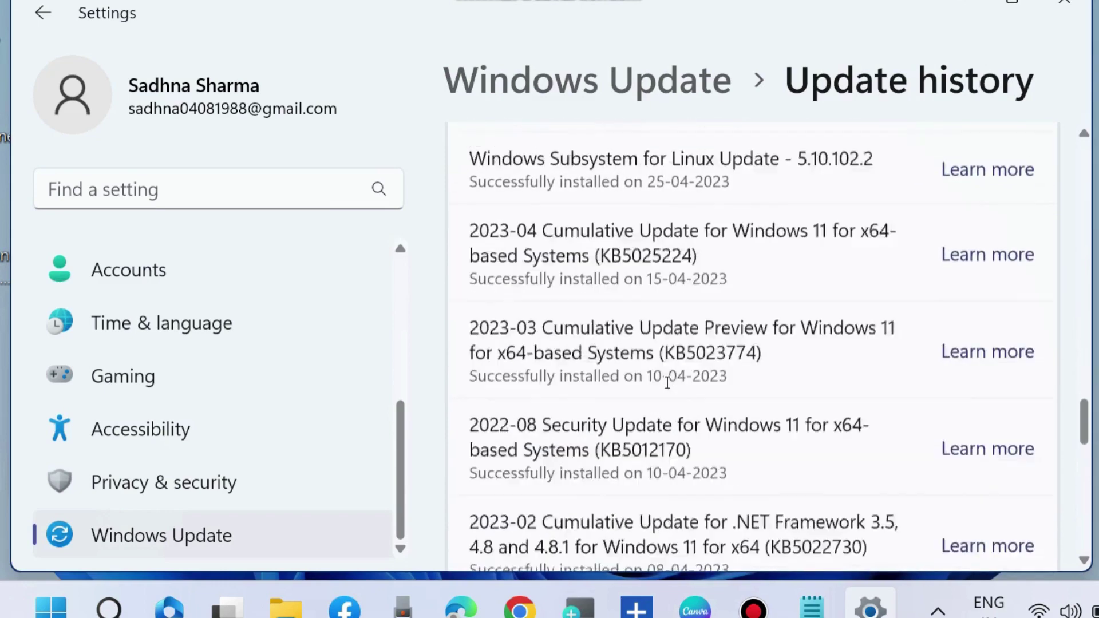
pyautogui.scroll(-3, 667, 382)
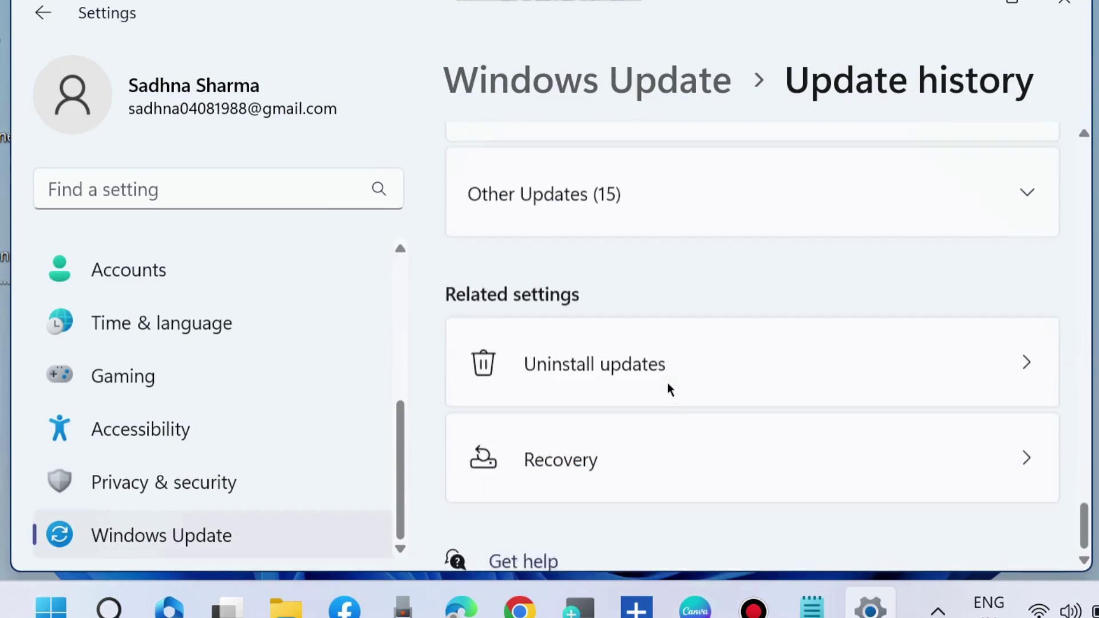
pyautogui.click(641, 345)
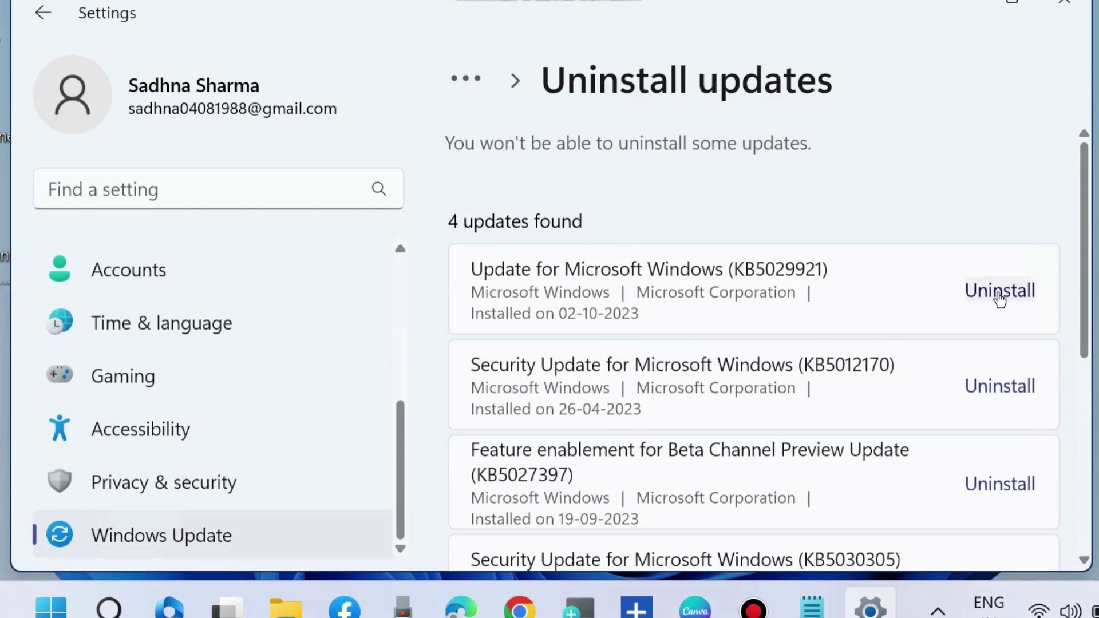
pyautogui.click(1064, 3)
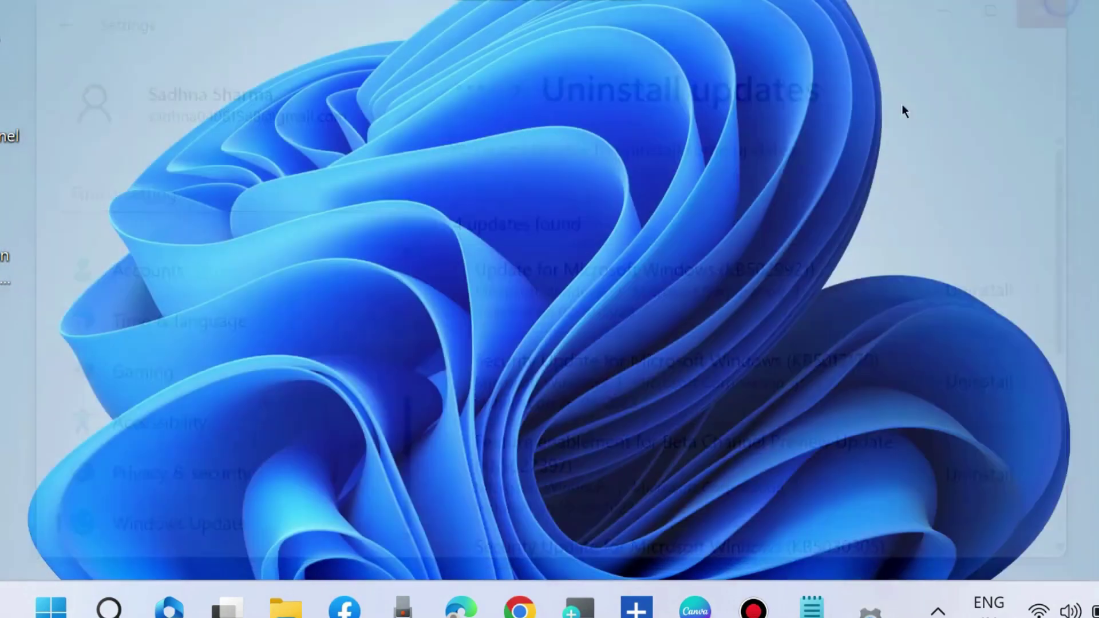
# Bring up the power options for restarting the PC.
pyautogui.click(108, 606)
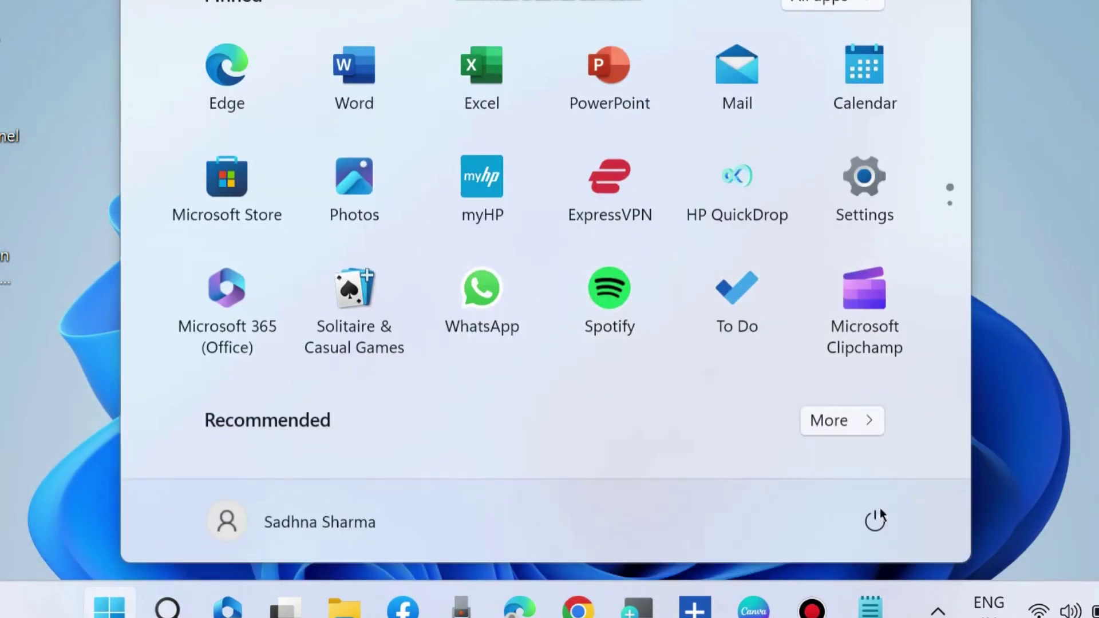
pyautogui.click(874, 520)
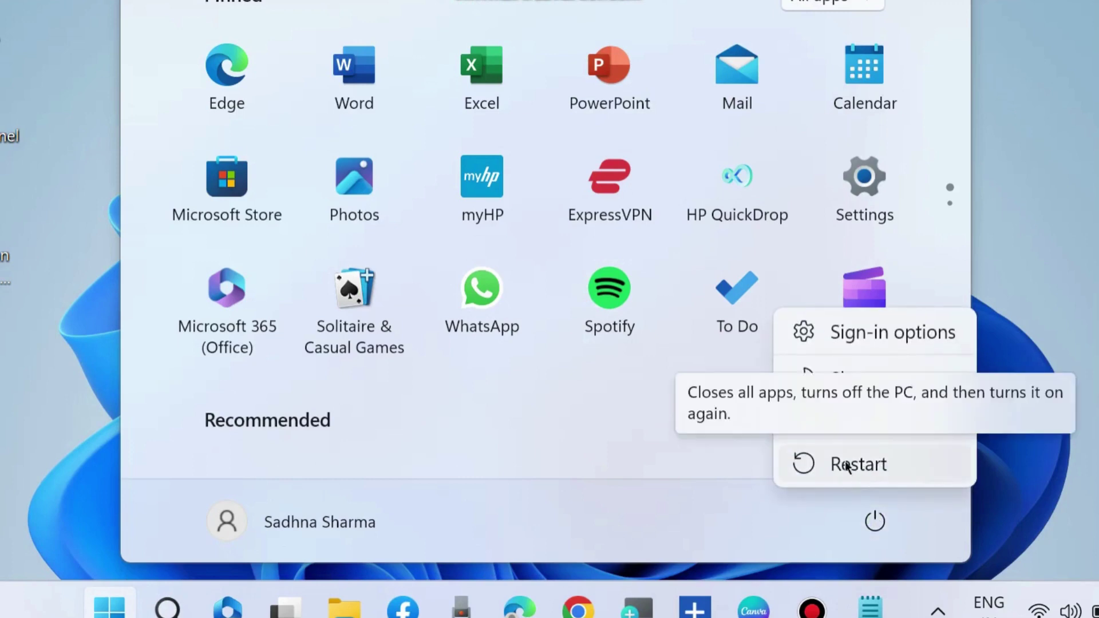